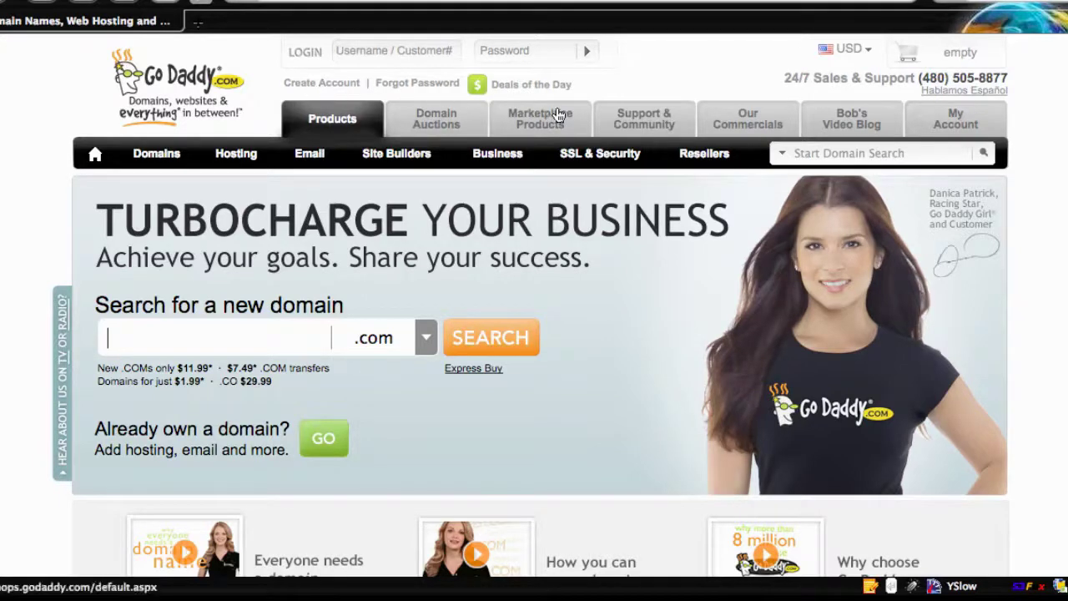
# - Start creating a new customer account from the GoDaddy home page login area
pyautogui.click(322, 84)
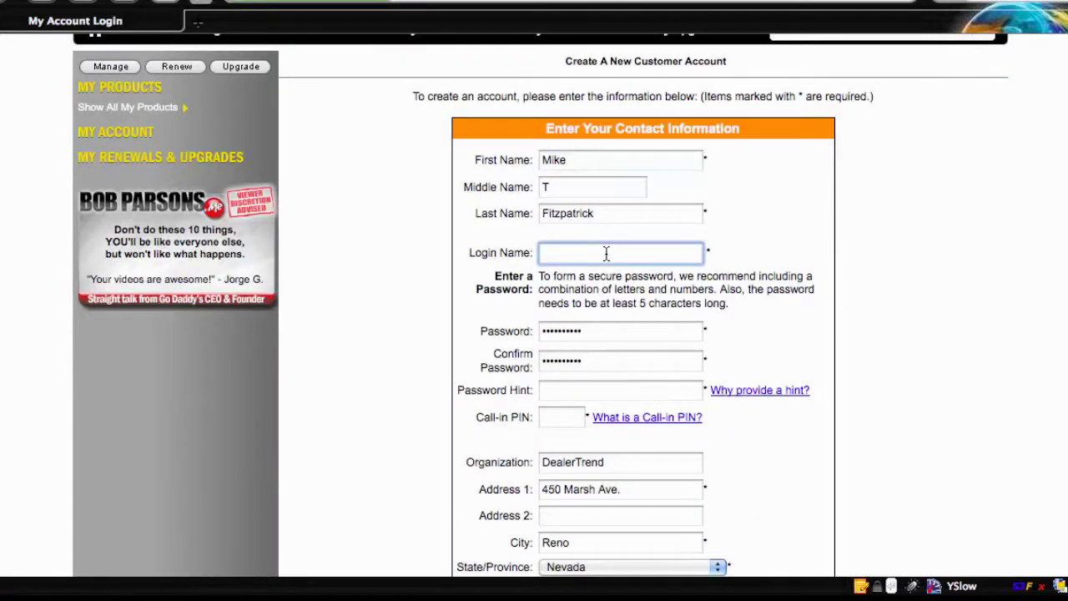
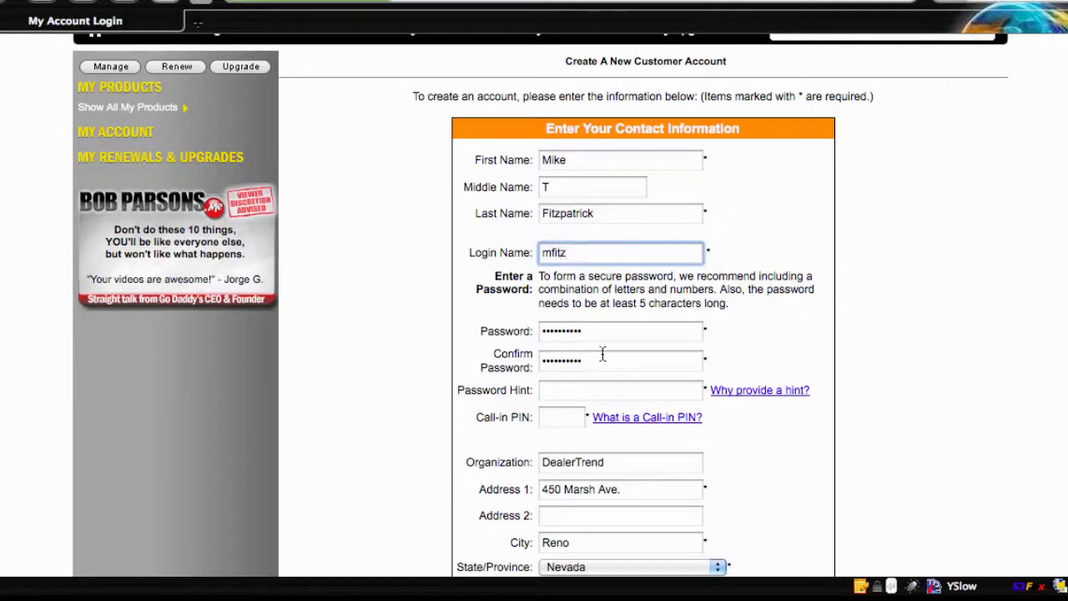
# - Fill in the contact details, password hint and call-in PIN
pyautogui.click(580, 389)
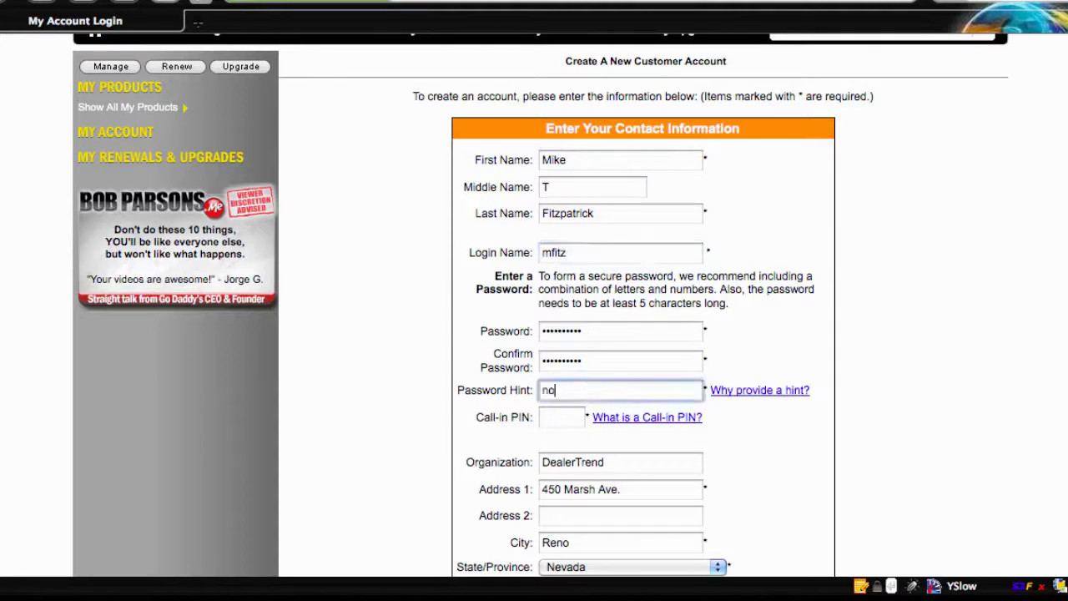
pyautogui.press('Tab')
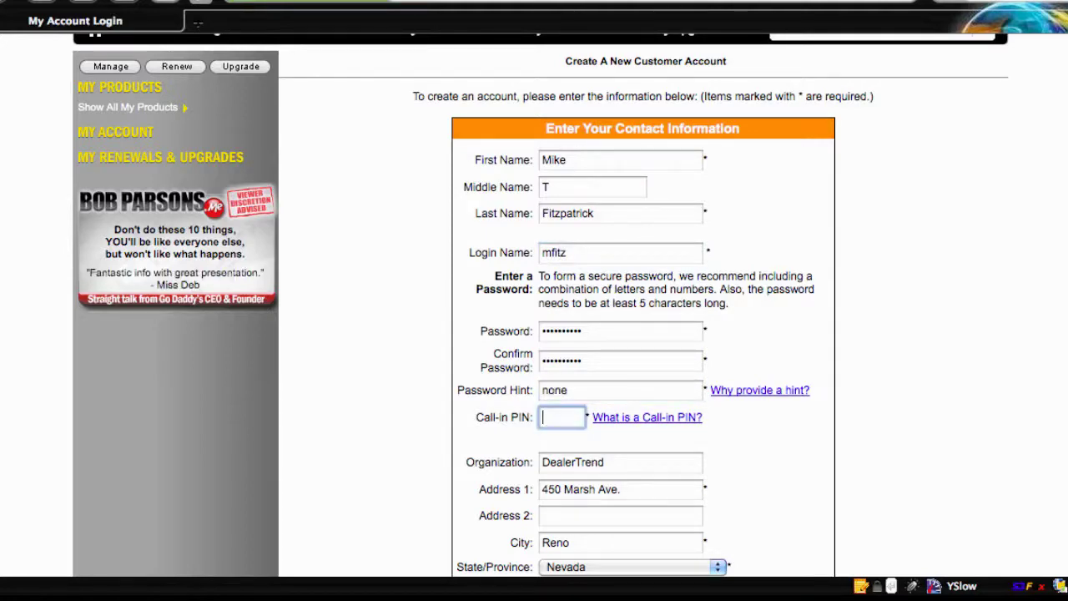
pyautogui.press('Tab')
# - Set the account type to Both and decline the monthly account statement e-mails
pyautogui.scroll(-5, 583, 421)
pyautogui.scroll(-3, 582, 421)
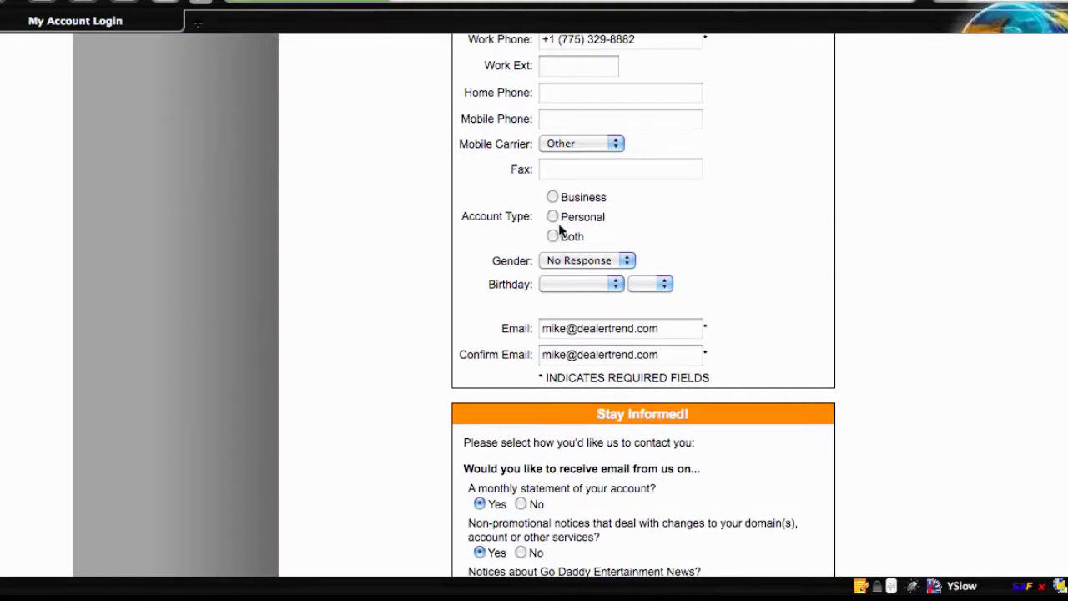
pyautogui.scroll(-1, 576, 222)
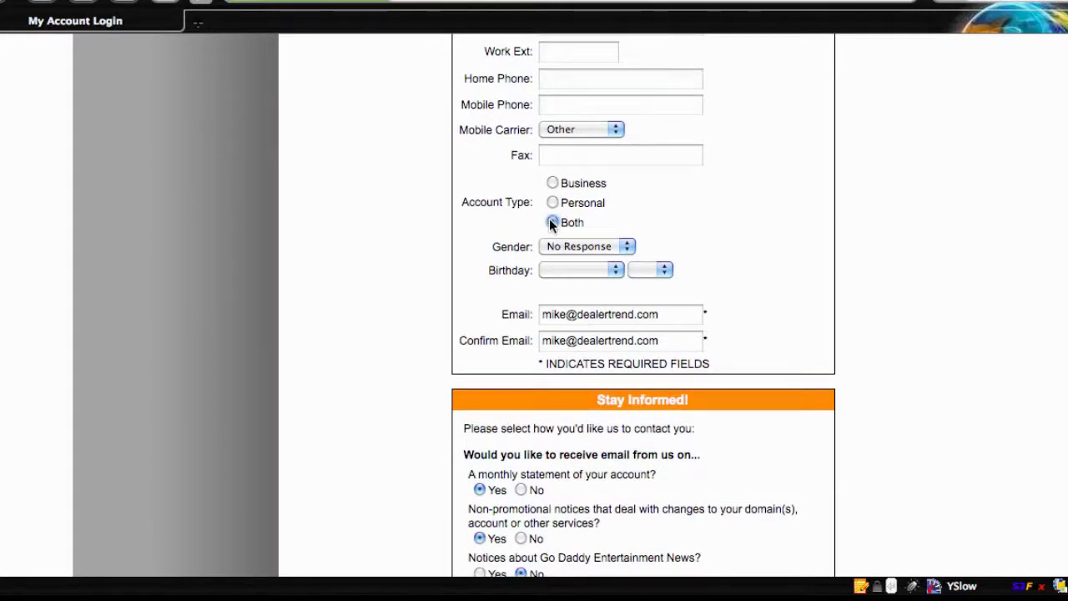
pyautogui.click(553, 223)
pyautogui.scroll(-4, 610, 244)
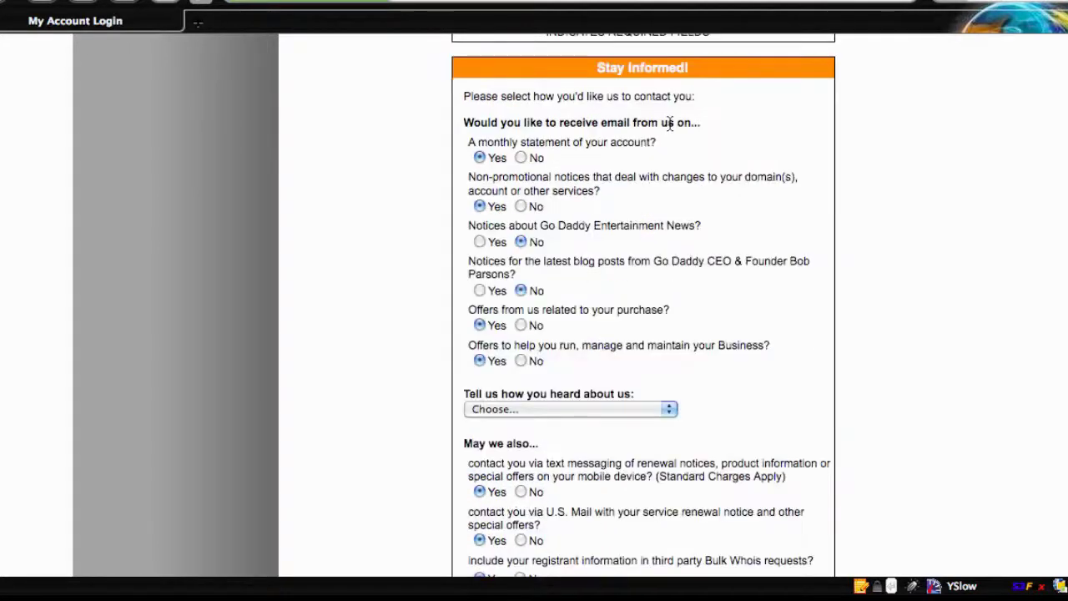
pyautogui.click(522, 157)
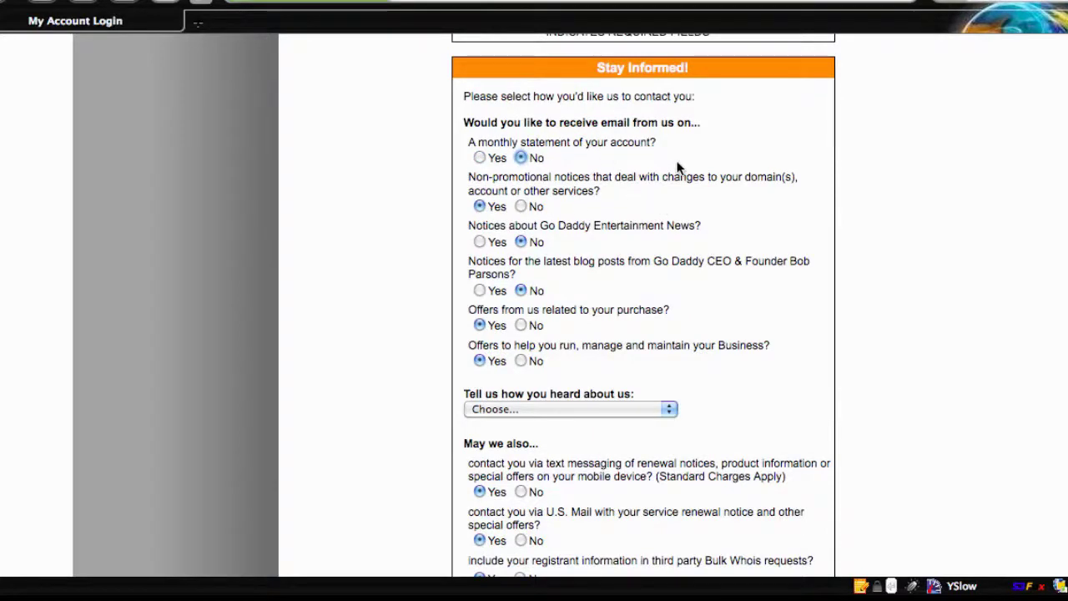
# - Keep registrant information out of Bulk Whois requests
pyautogui.scroll(-1, 677, 167)
pyautogui.scroll(1, 678, 167)
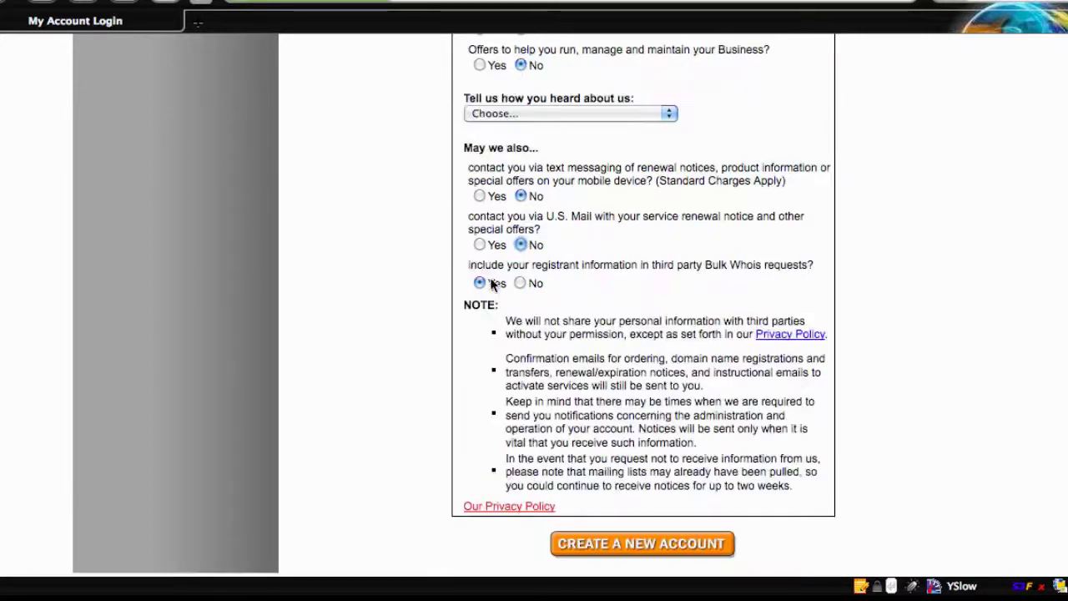
pyautogui.click(522, 283)
pyautogui.scroll(-5, 668, 492)
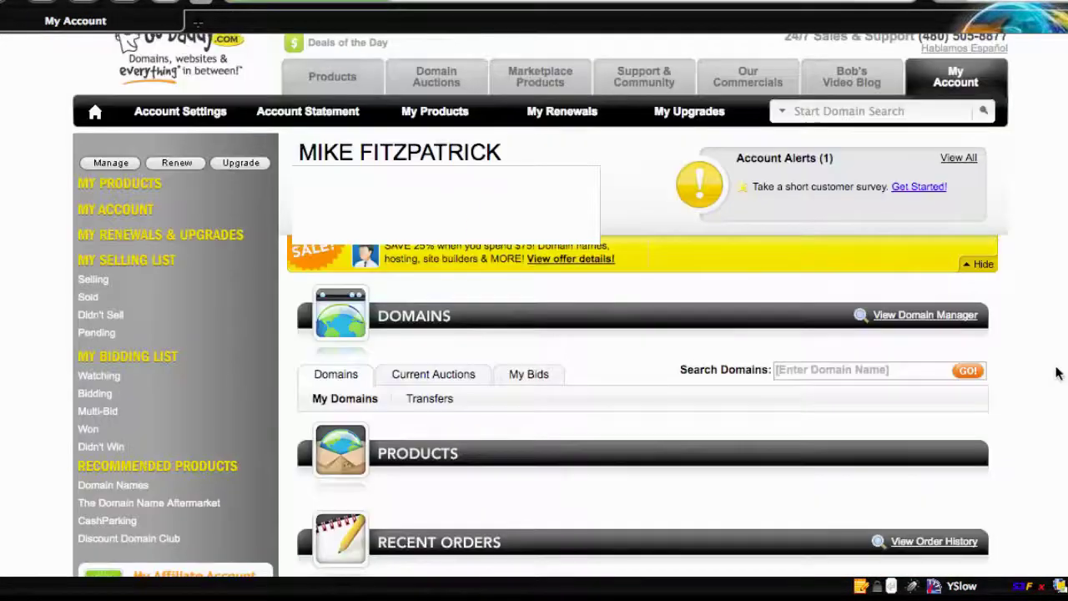
pyautogui.scroll(-1, 1057, 373)
pyautogui.scroll(-1, 1057, 373)
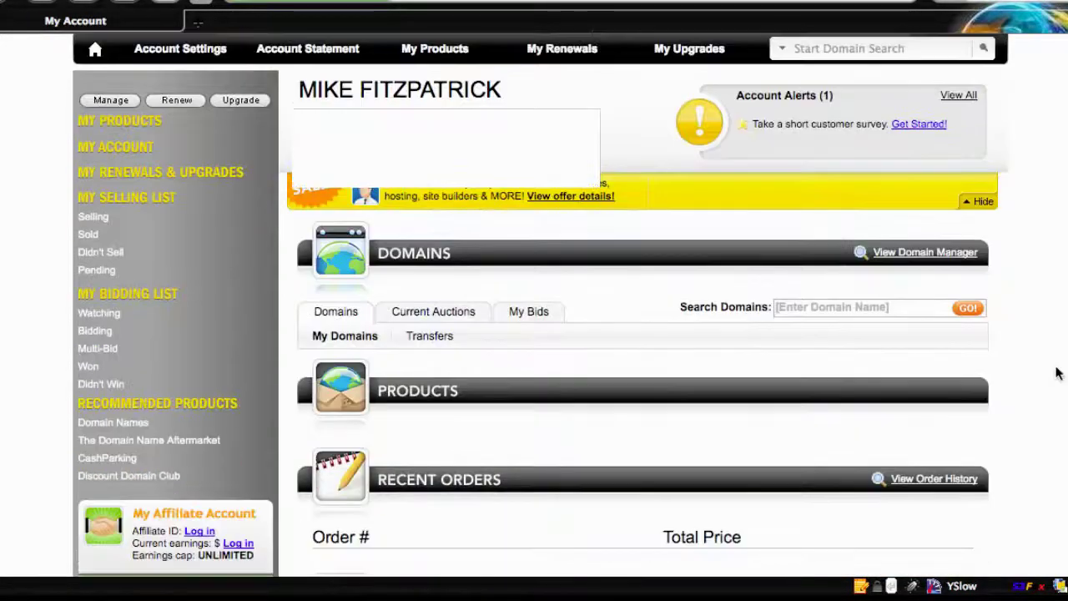
# - Go from My Account back to the GoDaddy Products home page
pyautogui.scroll(2, 1057, 370)
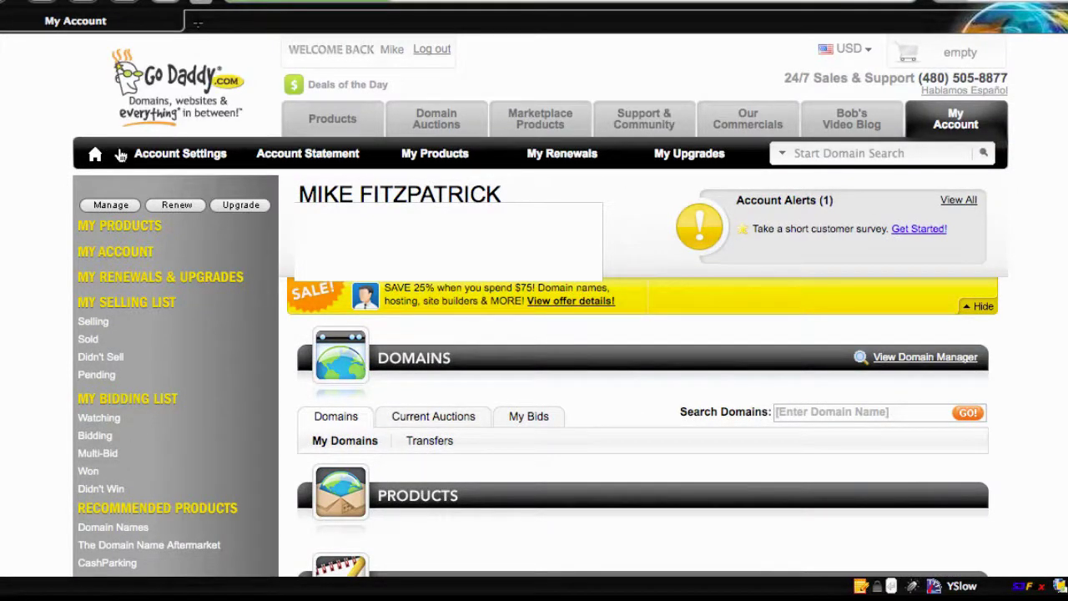
pyautogui.click(351, 121)
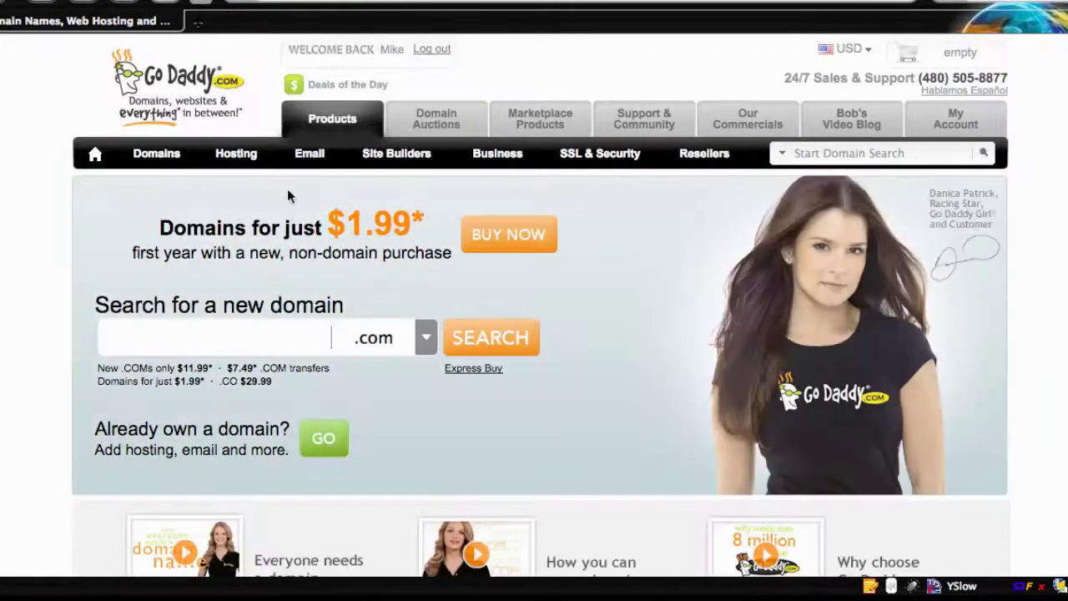
pyautogui.moveTo(227, 157)
# - Add the Economy Linux hosting plan on a 3-month term to the cart
pyautogui.click(234, 153)
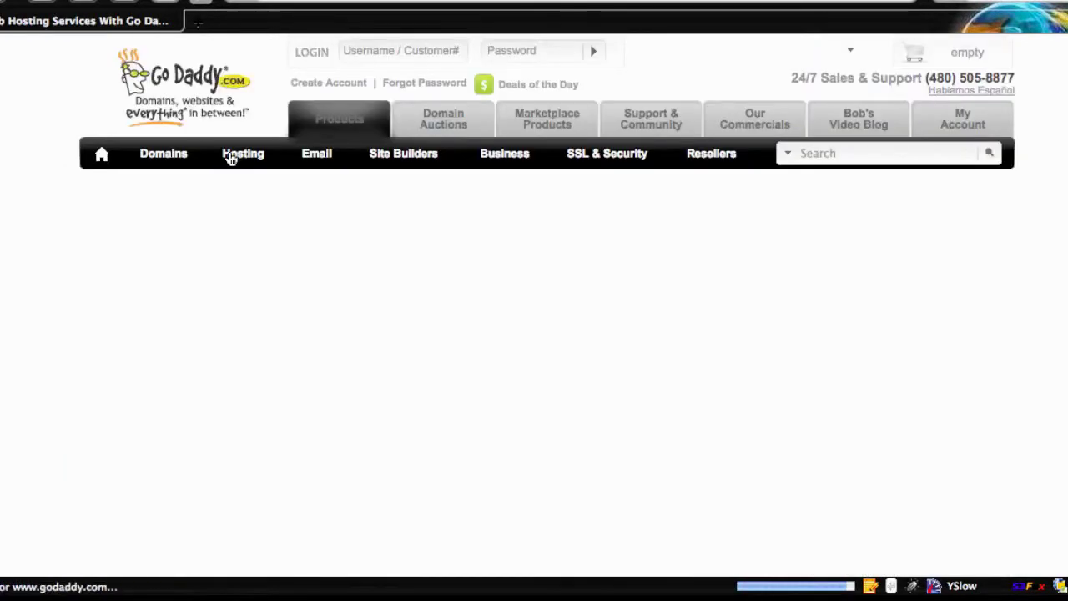
pyautogui.scroll(-5, 6, 268)
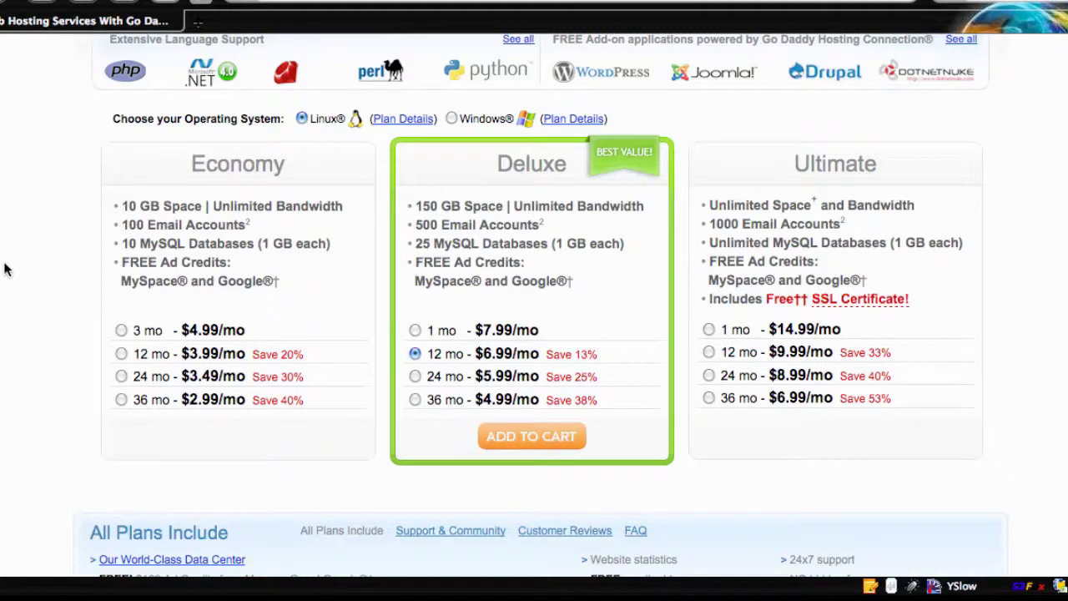
pyautogui.click(121, 330)
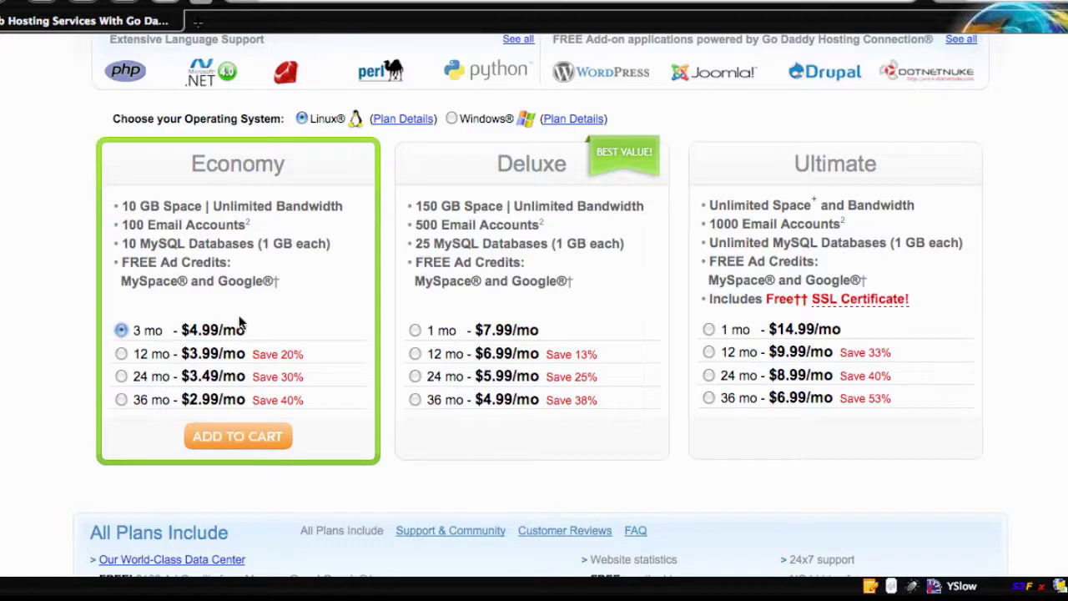
pyautogui.click(237, 436)
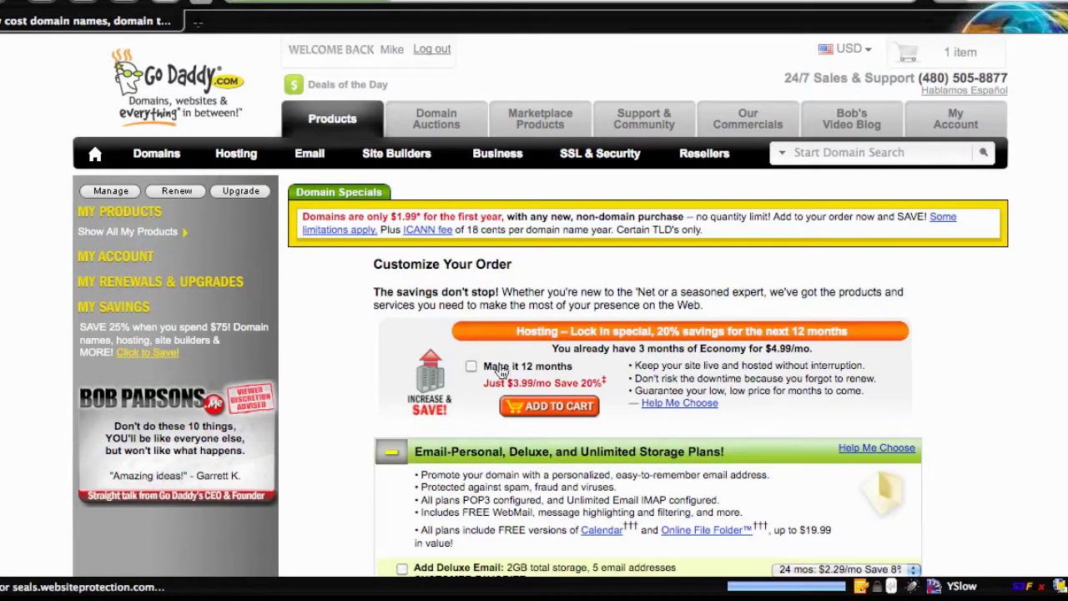
pyautogui.scroll(-3, 840, 382)
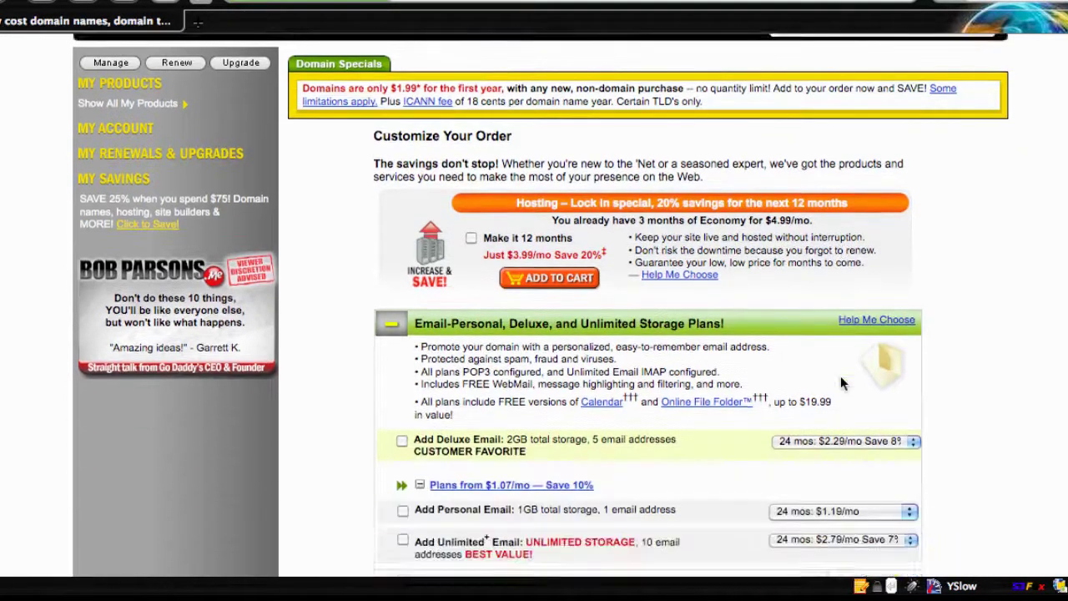
pyautogui.scroll(-3, 841, 382)
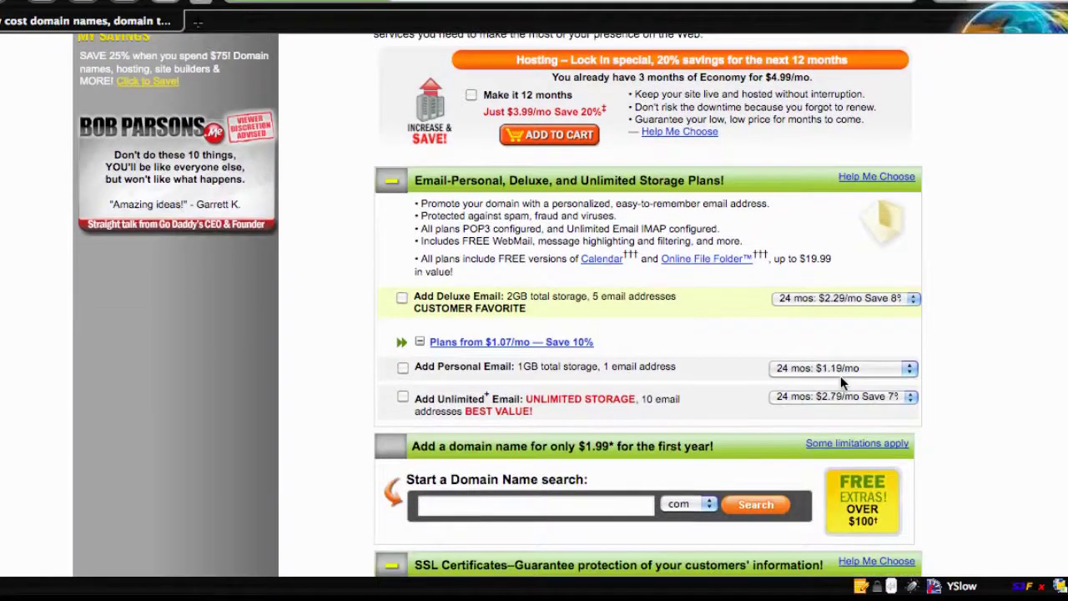
pyautogui.scroll(-5, 840, 382)
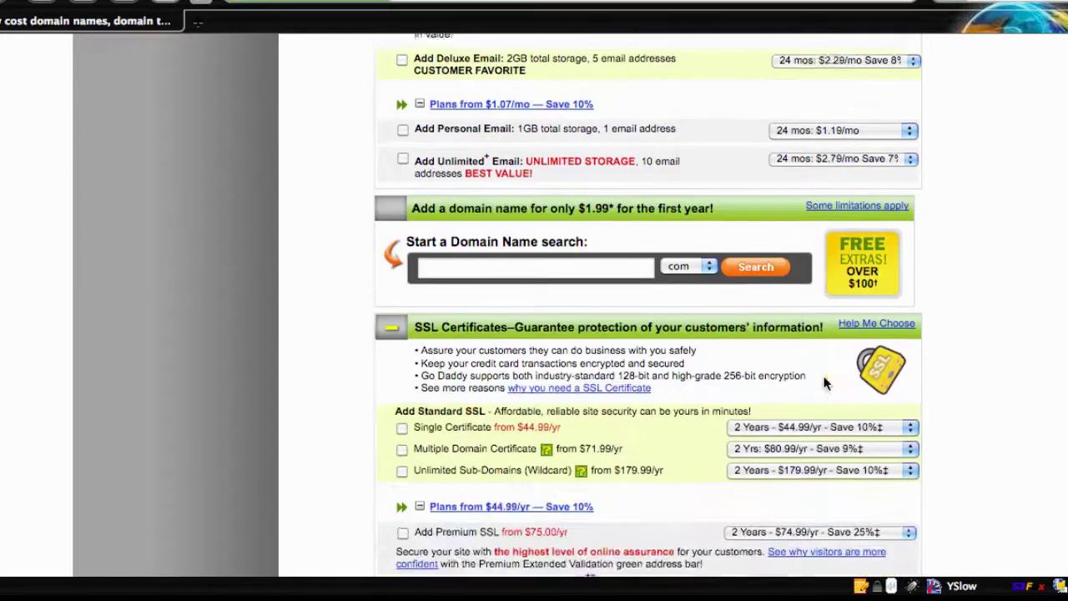
pyautogui.scroll(-5, 824, 382)
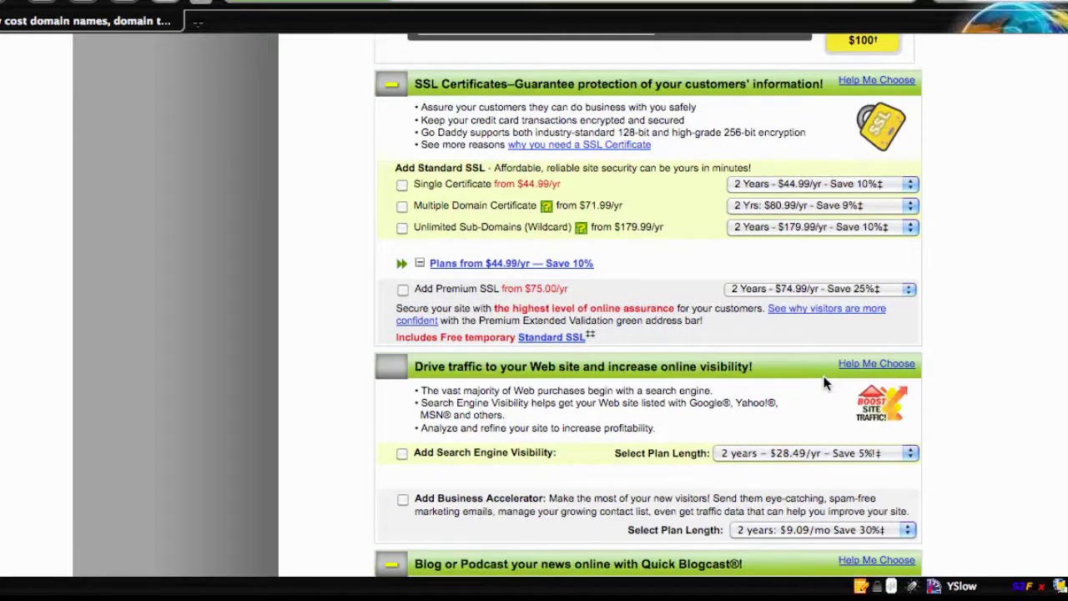
pyautogui.scroll(-5, 824, 382)
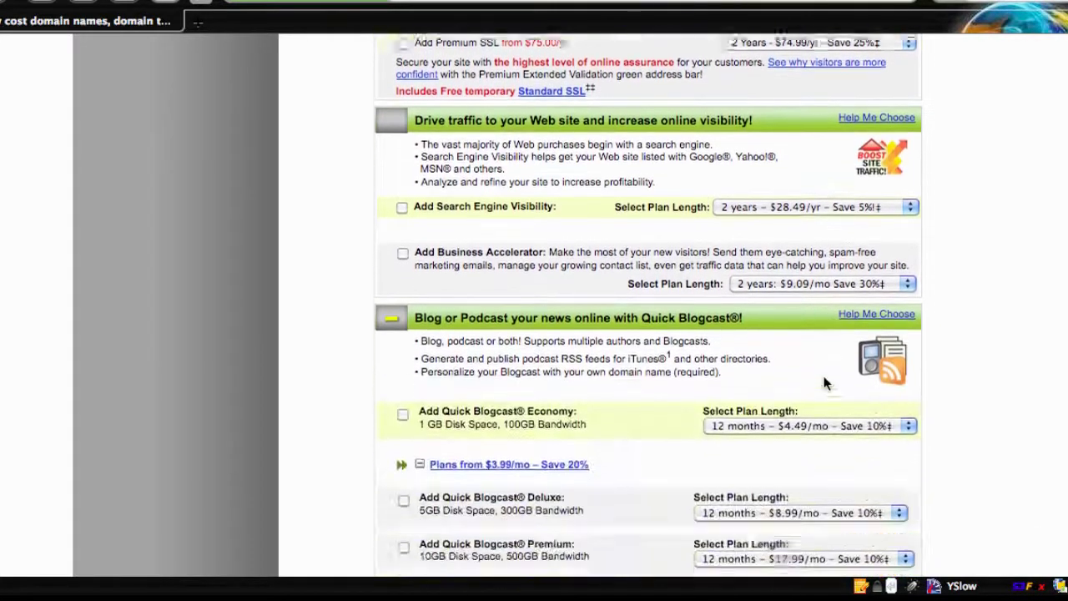
pyautogui.scroll(-3, 825, 382)
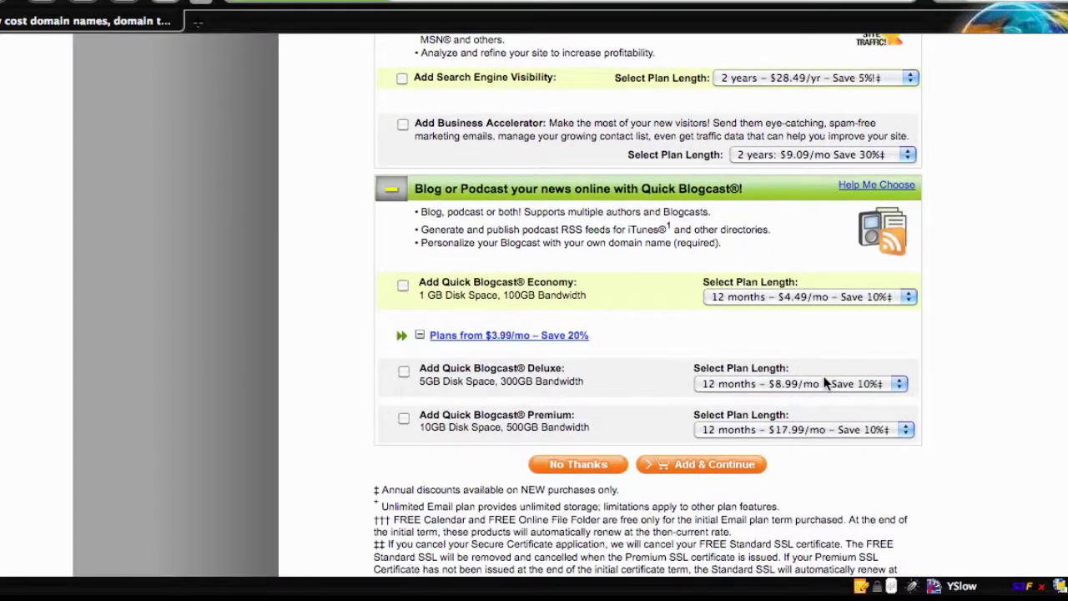
pyautogui.scroll(-2, 824, 382)
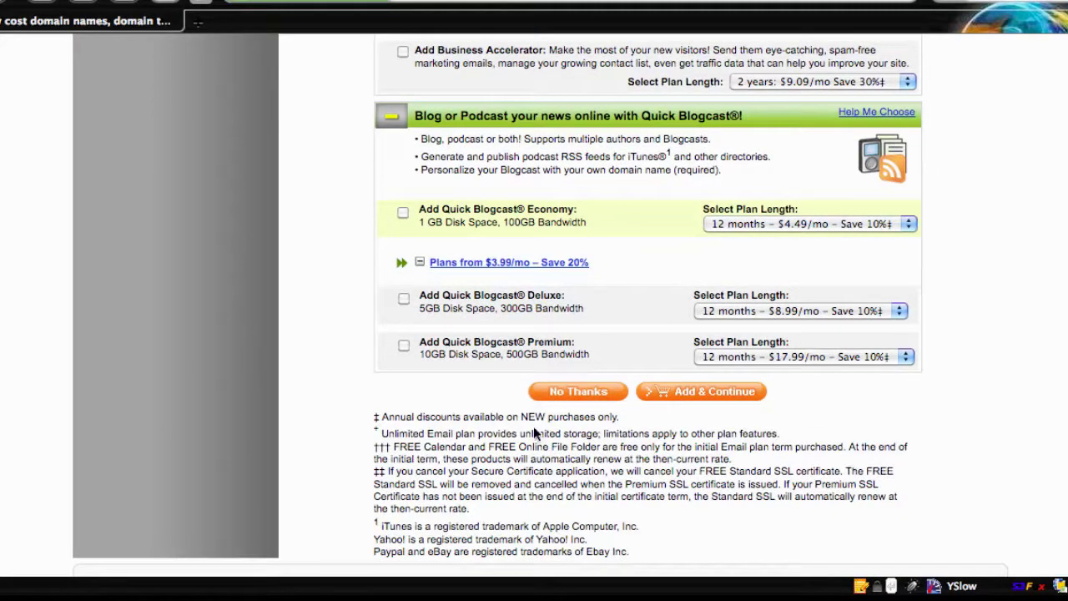
# - Skip the extra products and proceed from the cart to payment
pyautogui.click(707, 397)
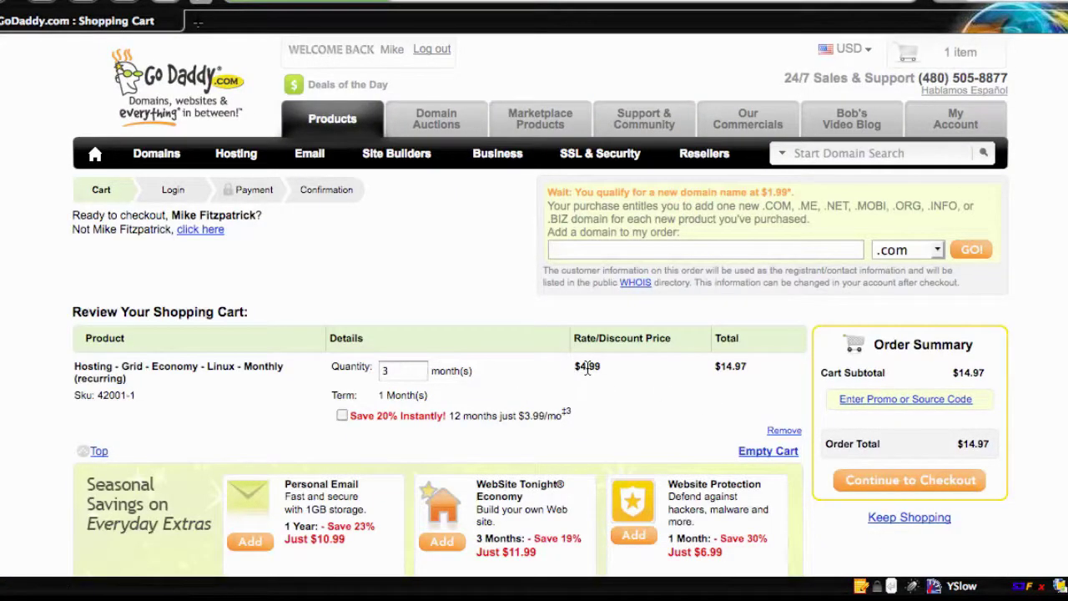
pyautogui.scroll(-3, 586, 369)
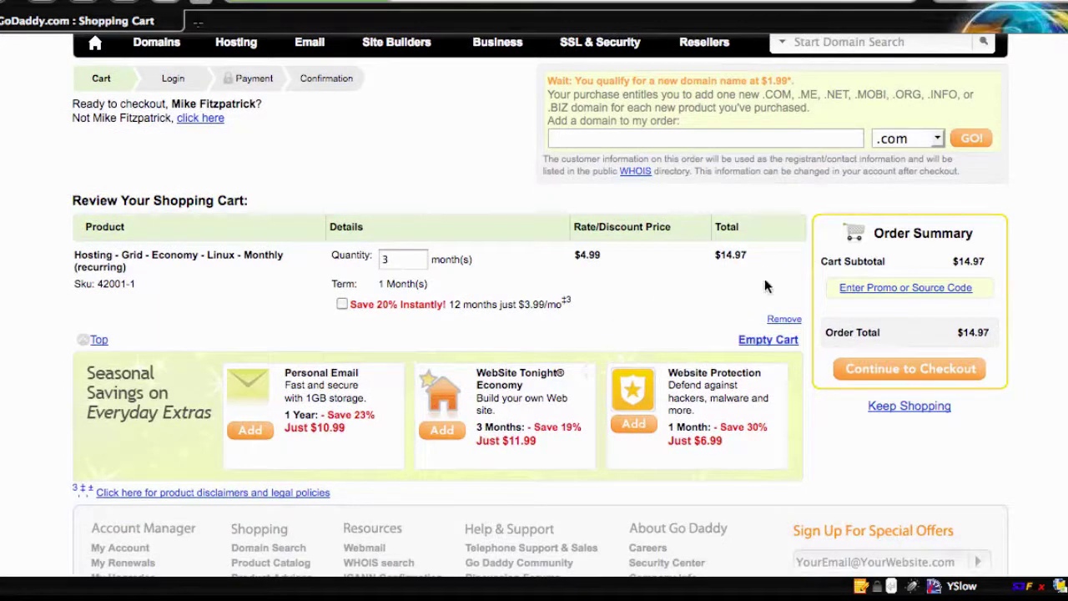
pyautogui.scroll(-1, 764, 282)
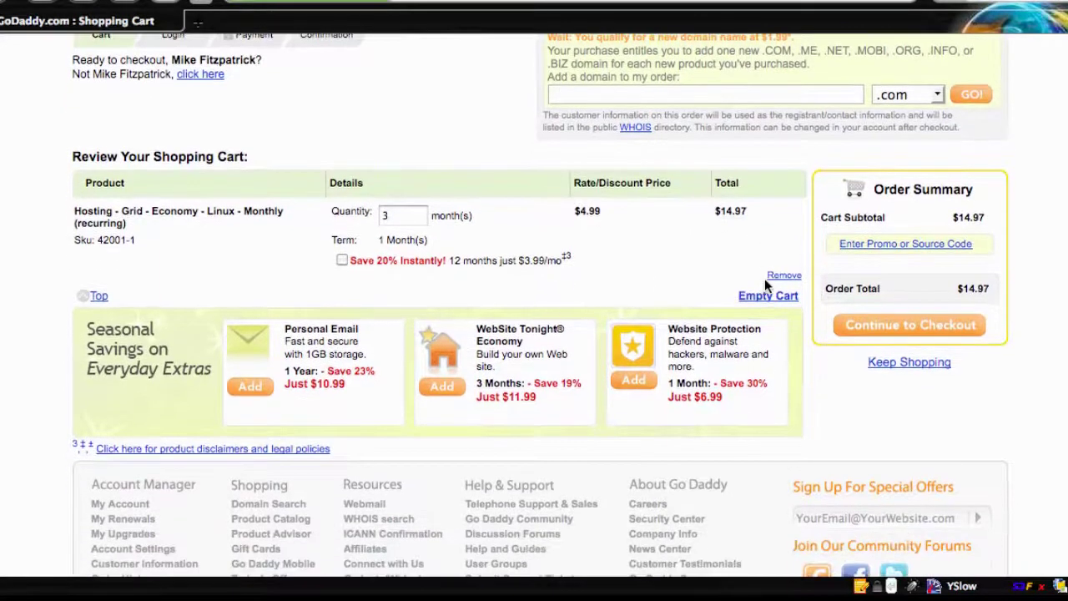
pyautogui.click(908, 325)
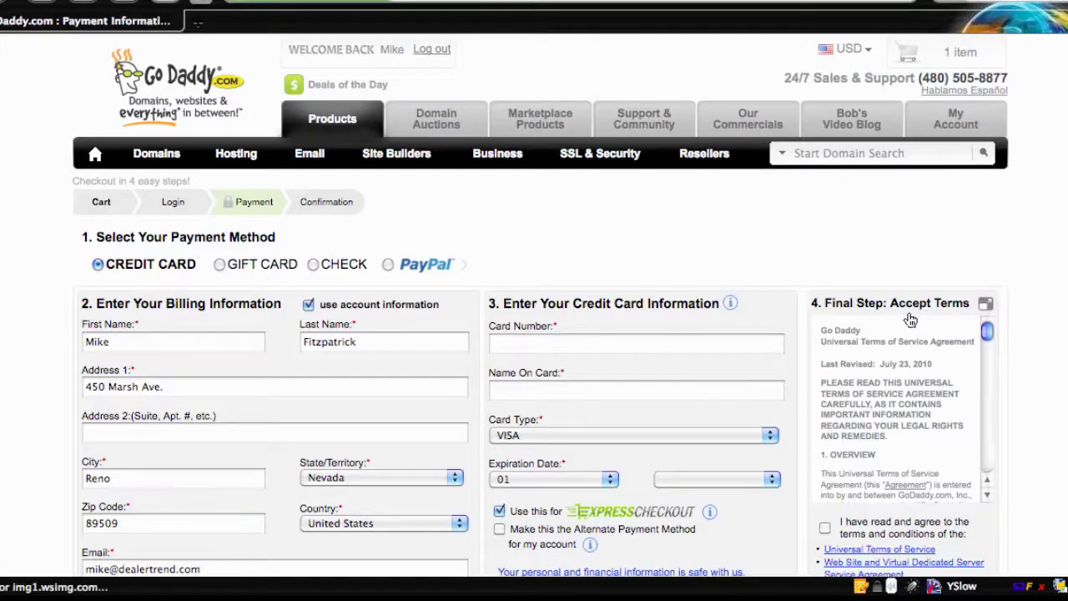
# - Accept the terms of service and place the $14.97 hosting order
pyautogui.scroll(-4, 909, 320)
pyautogui.click(824, 360)
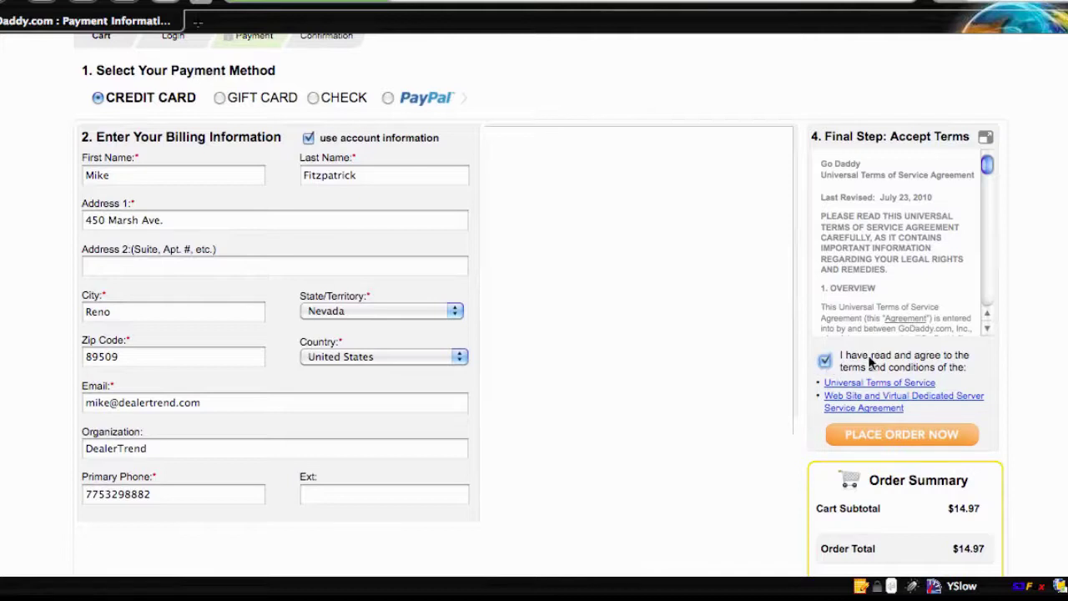
pyautogui.click(912, 438)
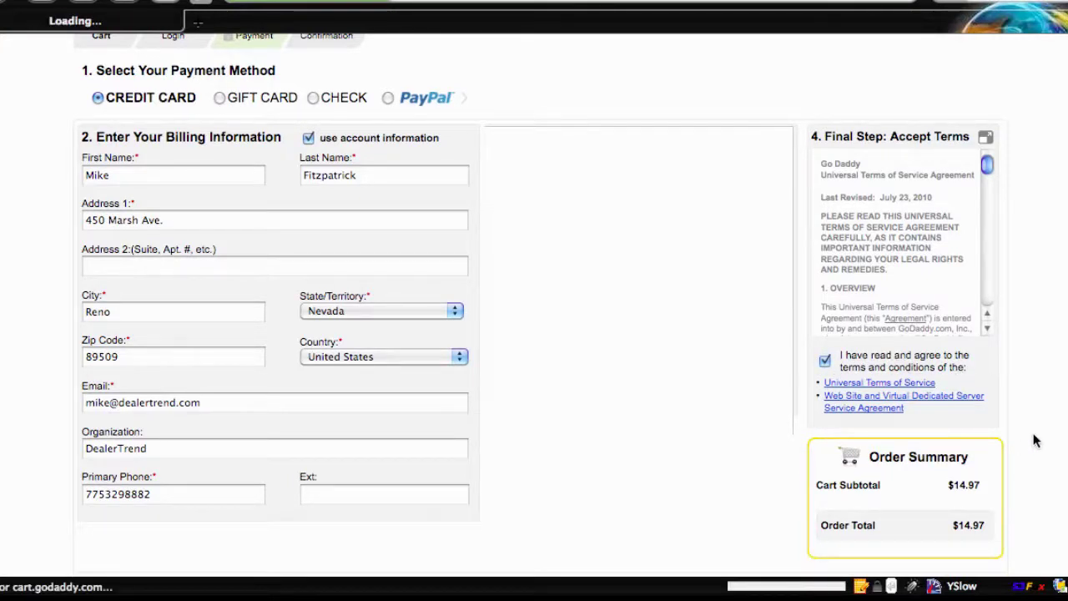
# - Review the order confirmation page and bring up the Hosting navigation menu
pyautogui.scroll(-10, 1009, 438)
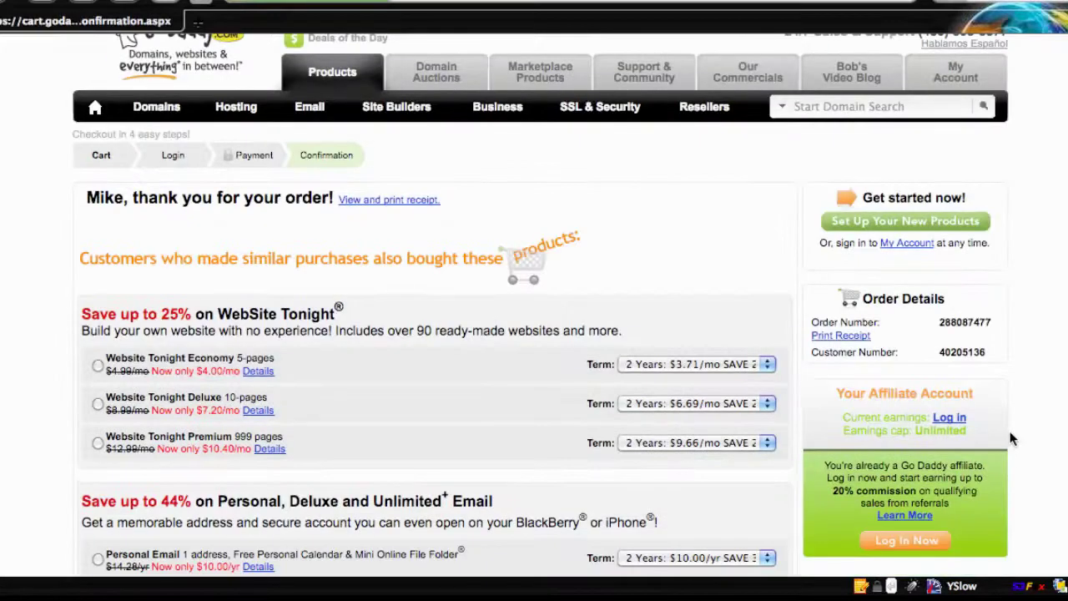
pyautogui.scroll(-5, 1009, 438)
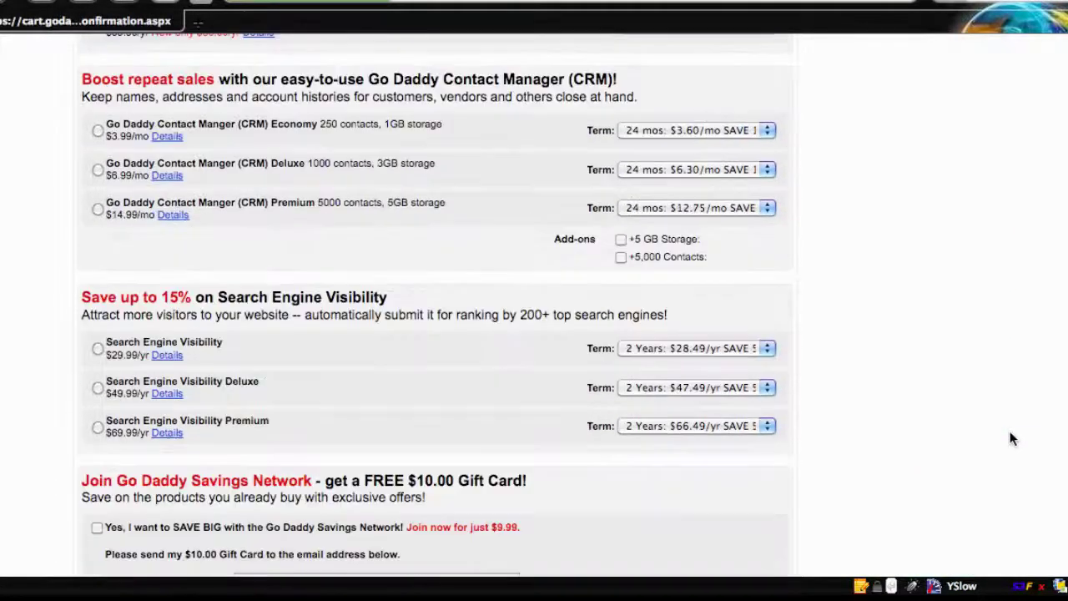
pyautogui.scroll(10, 604, 282)
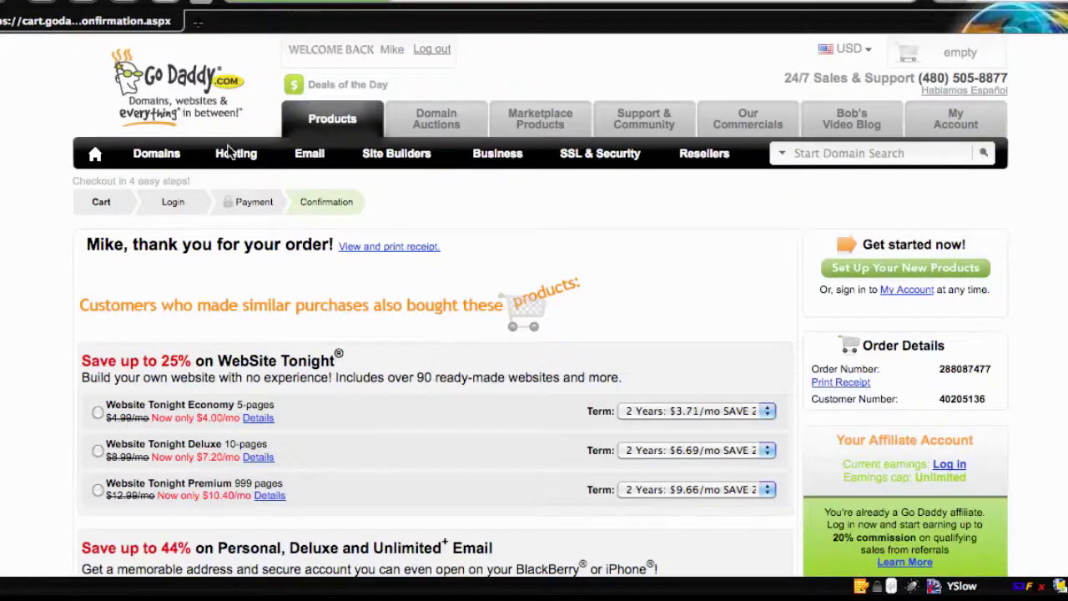
pyautogui.moveTo(231, 159)
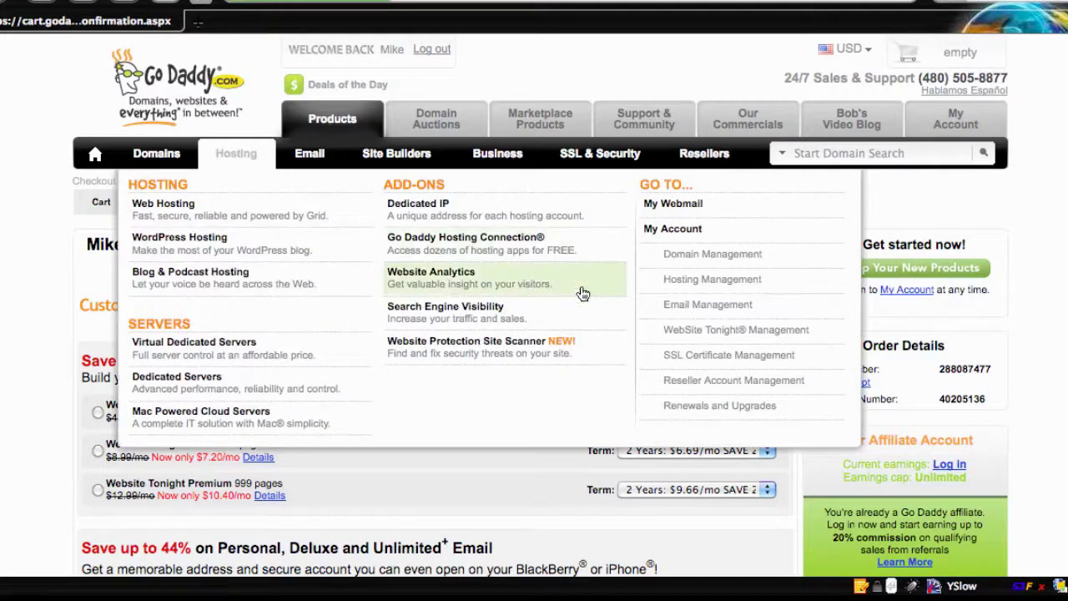
# - Open Hosting Management and launch the control center for the new Economy hosting account
pyautogui.click(689, 285)
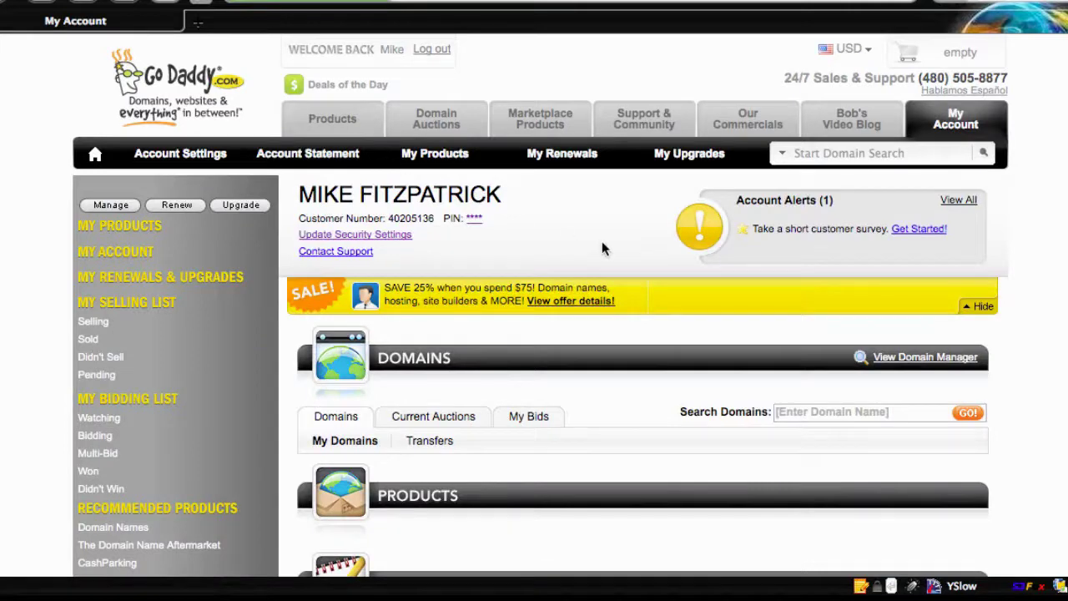
pyautogui.scroll(-2, 601, 241)
pyautogui.scroll(-3, 601, 241)
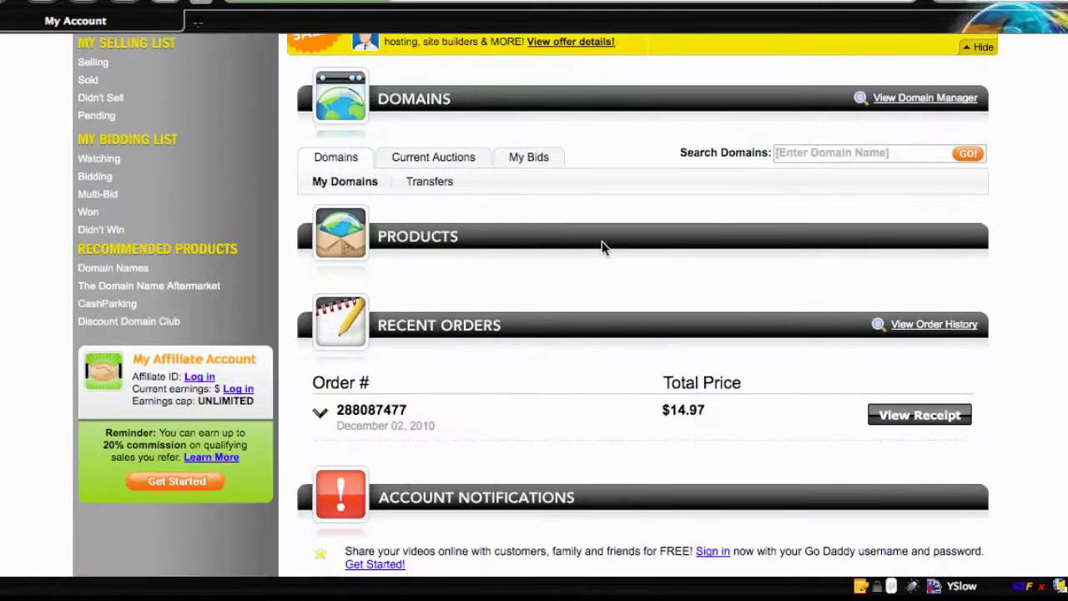
pyautogui.scroll(-1, 601, 241)
pyautogui.scroll(-3, 985, 229)
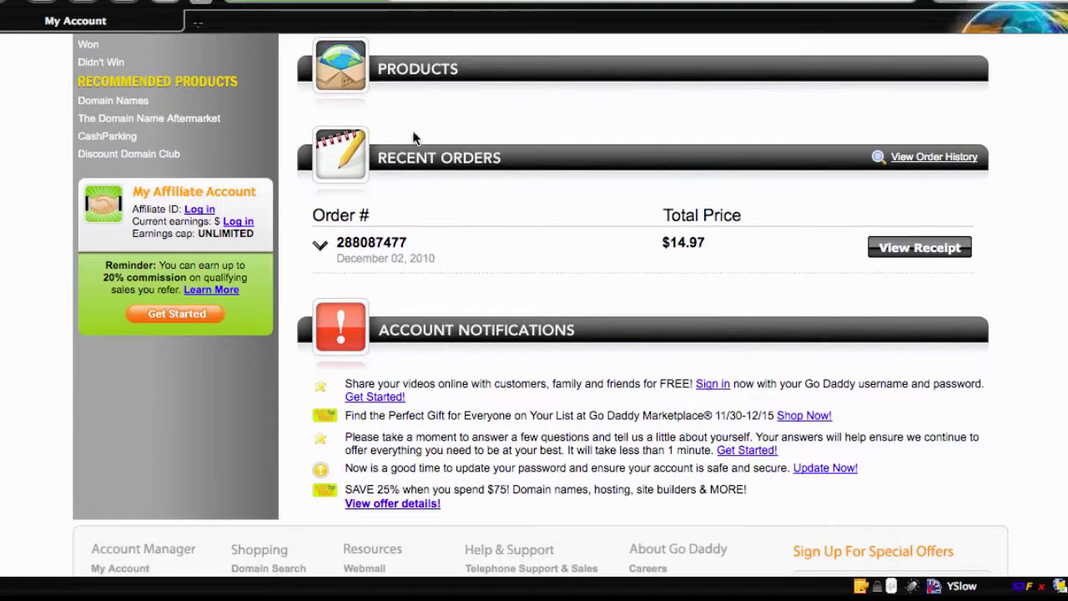
pyautogui.scroll(8, 417, 136)
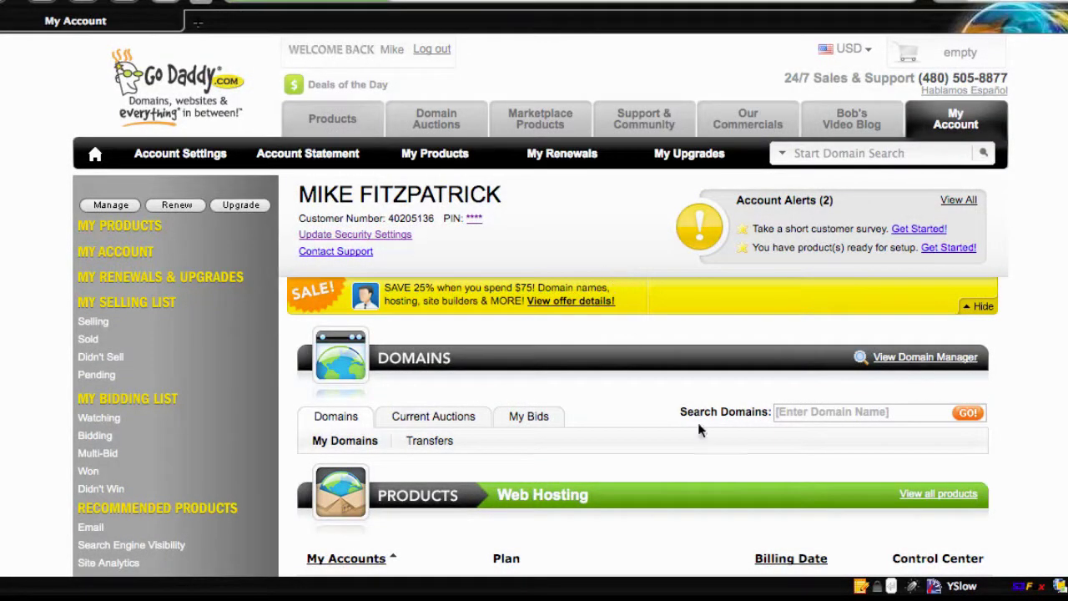
pyautogui.scroll(-3, 996, 470)
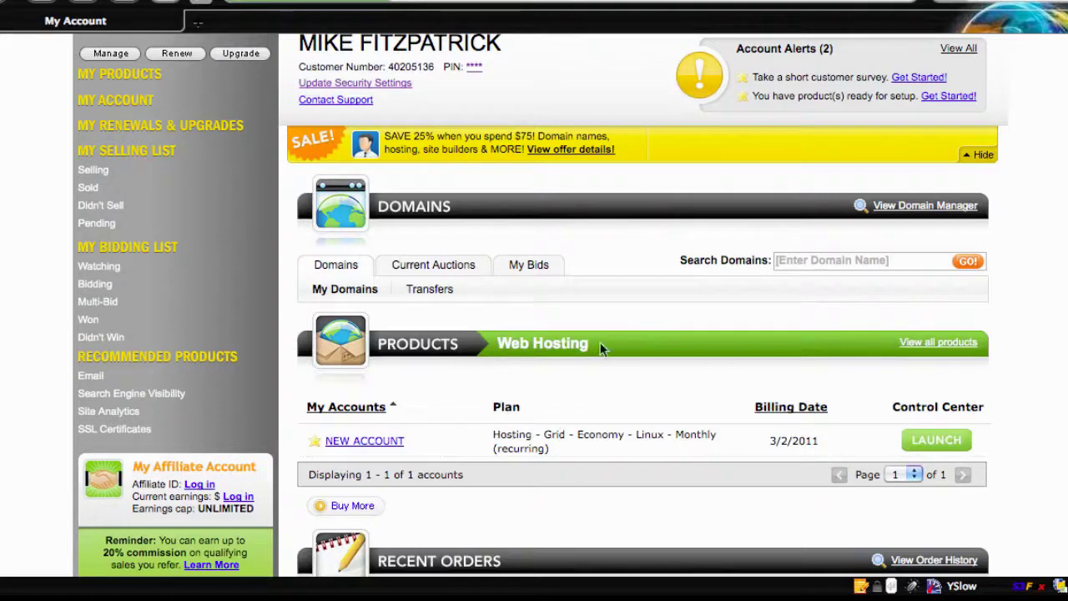
pyautogui.scroll(-2, 513, 349)
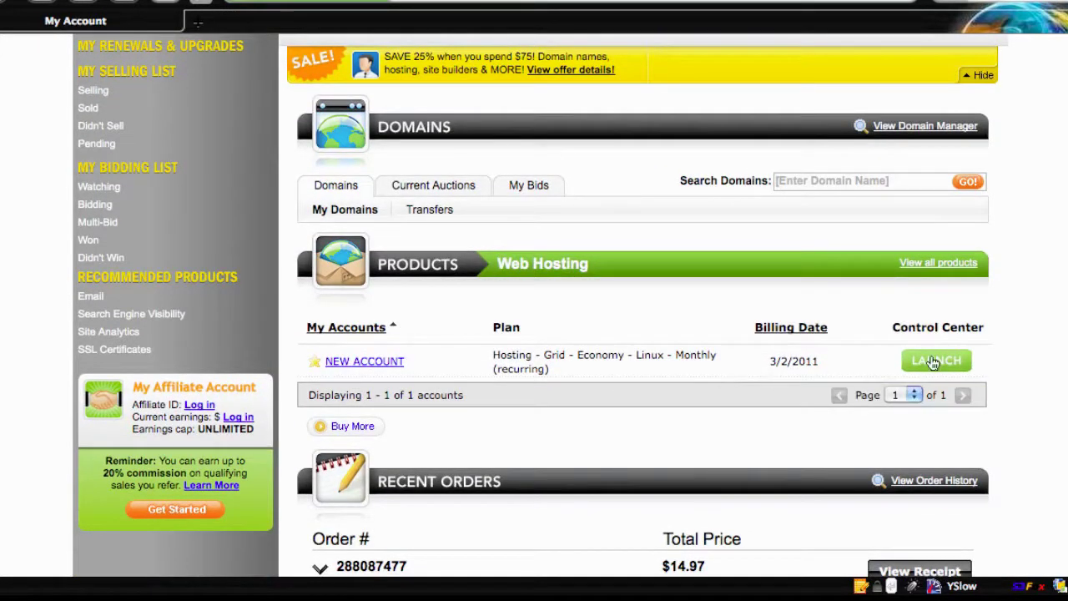
pyautogui.click(932, 362)
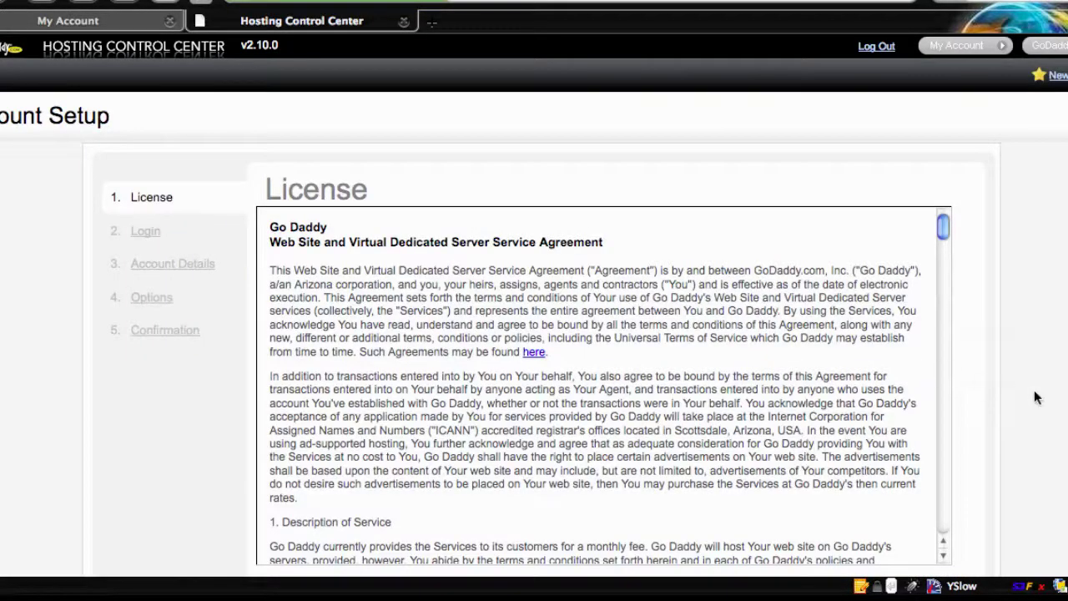
# - Agree to the Hosting Service Agreement and advance setup to the Login step
pyautogui.scroll(-3, 1034, 398)
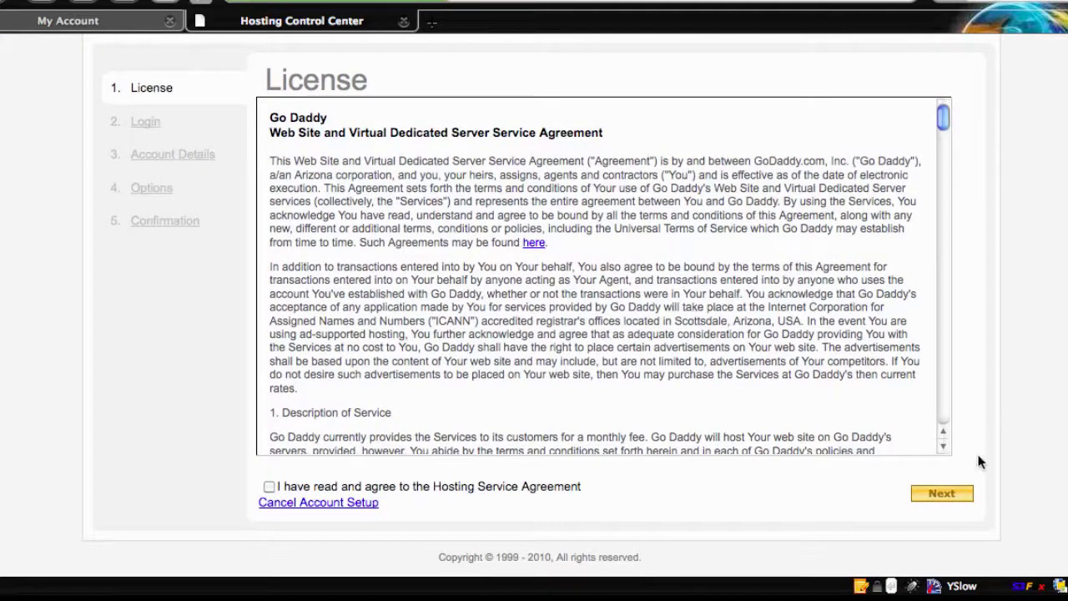
pyautogui.click(265, 485)
pyautogui.click(941, 493)
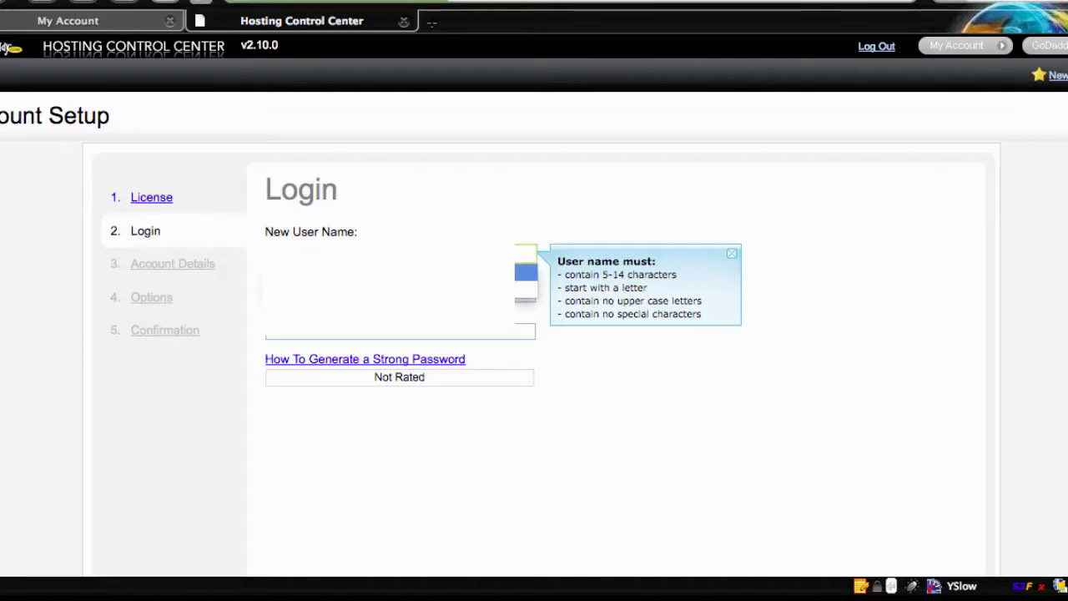
# - Enter a hosting user name and password, then continue to Account Details
pyautogui.click(468, 272)
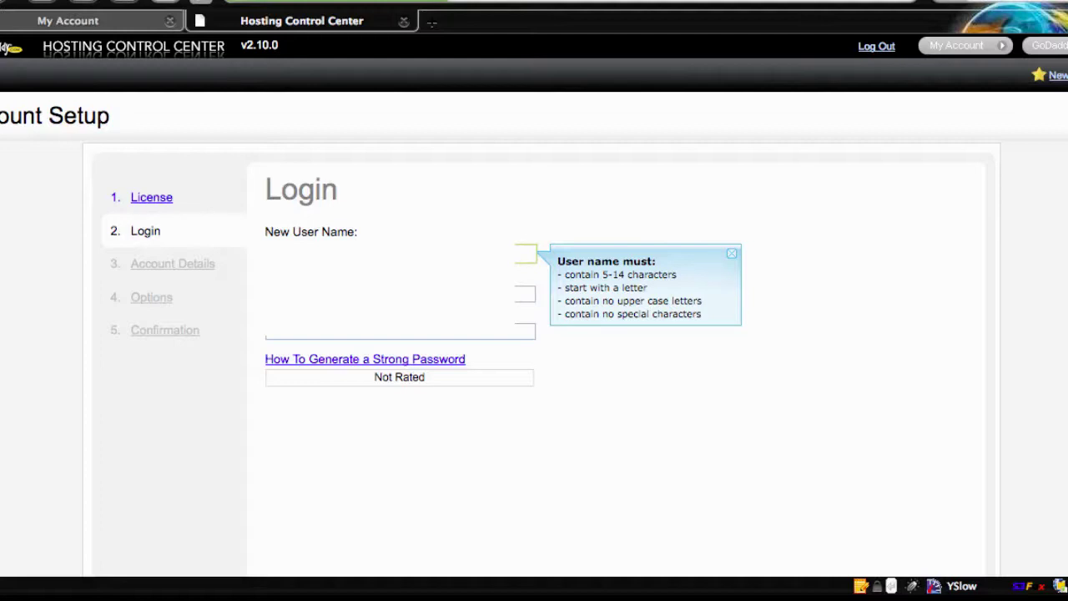
pyautogui.press('Tab')
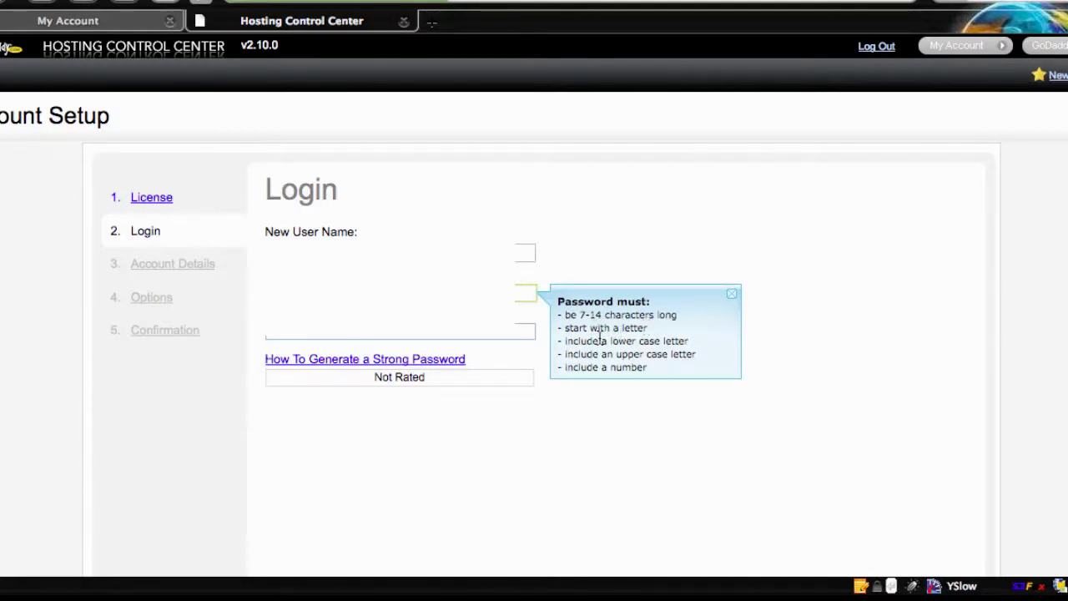
pyautogui.scroll(-3, 584, 401)
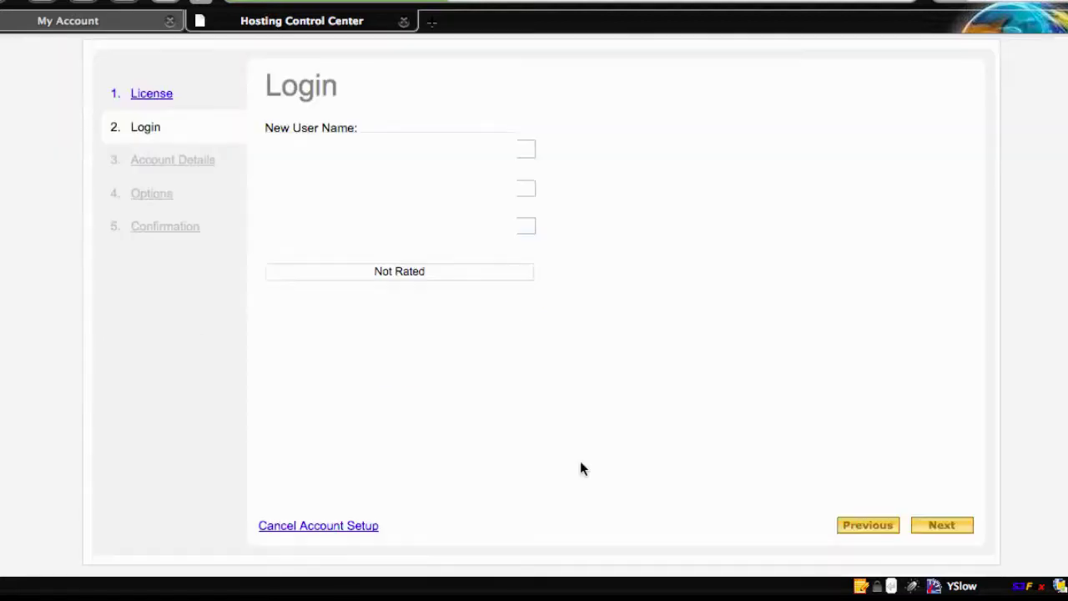
pyautogui.click(922, 519)
pyautogui.click(492, 353)
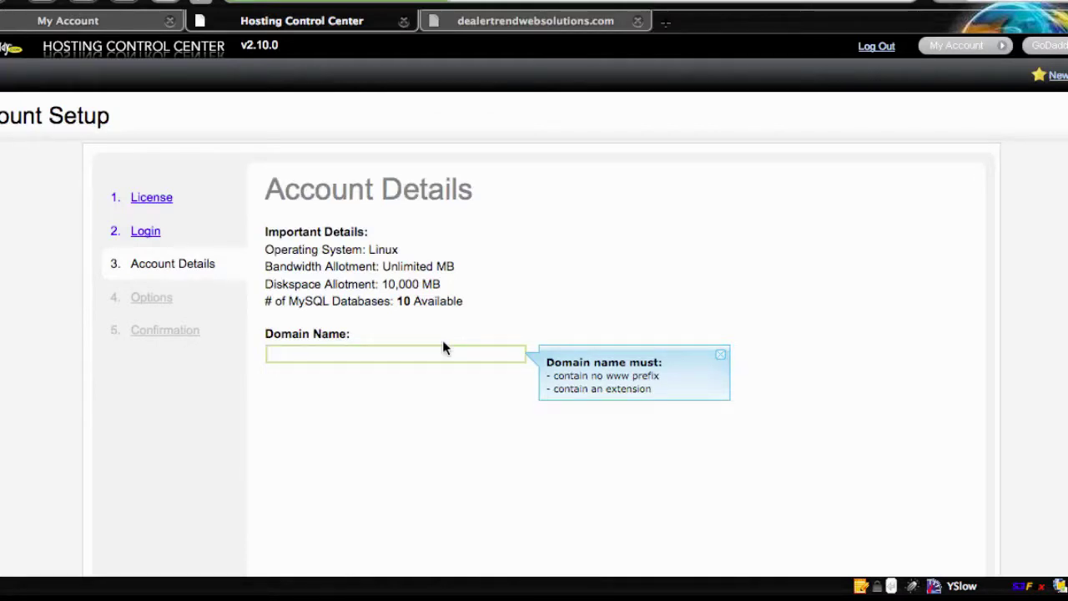
# - Enter approvedreno.com as the hosting domain and continue past the DNS notice
pyautogui.write('approvedreno')
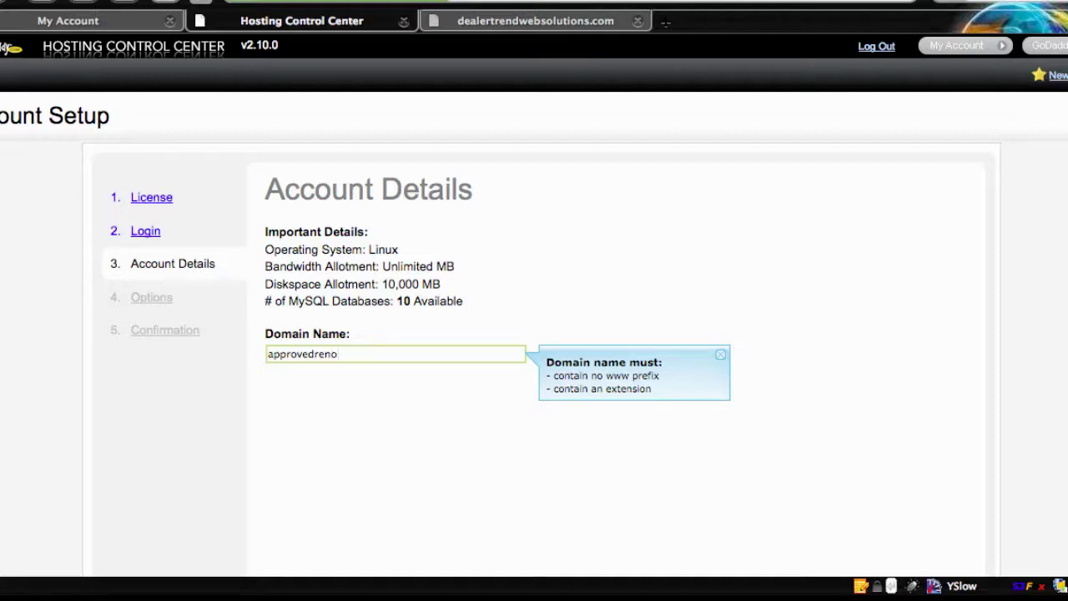
pyautogui.write('.com')
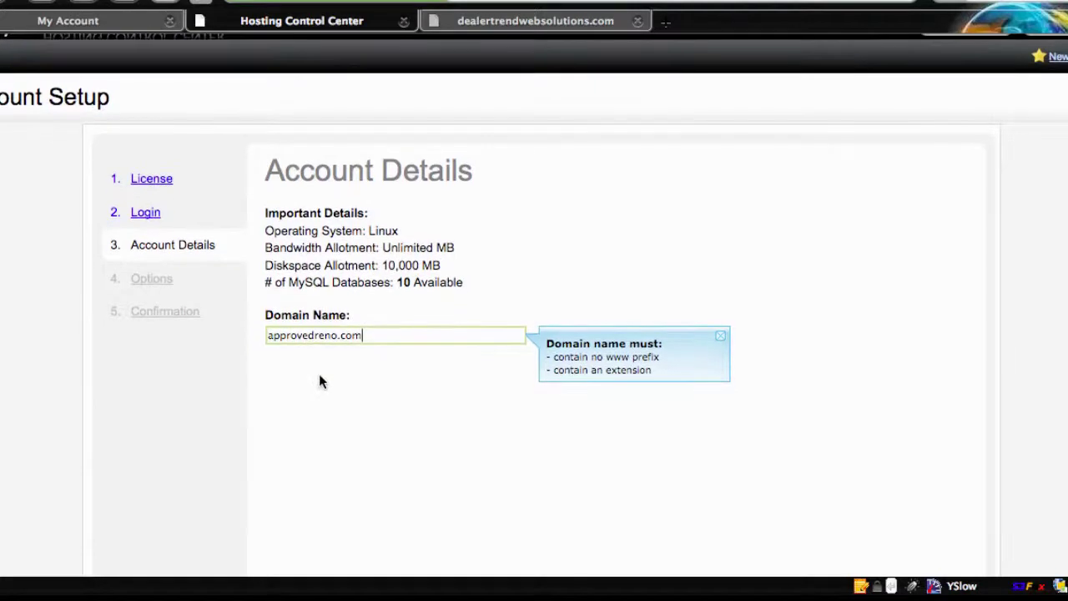
pyautogui.scroll(-3, 318, 382)
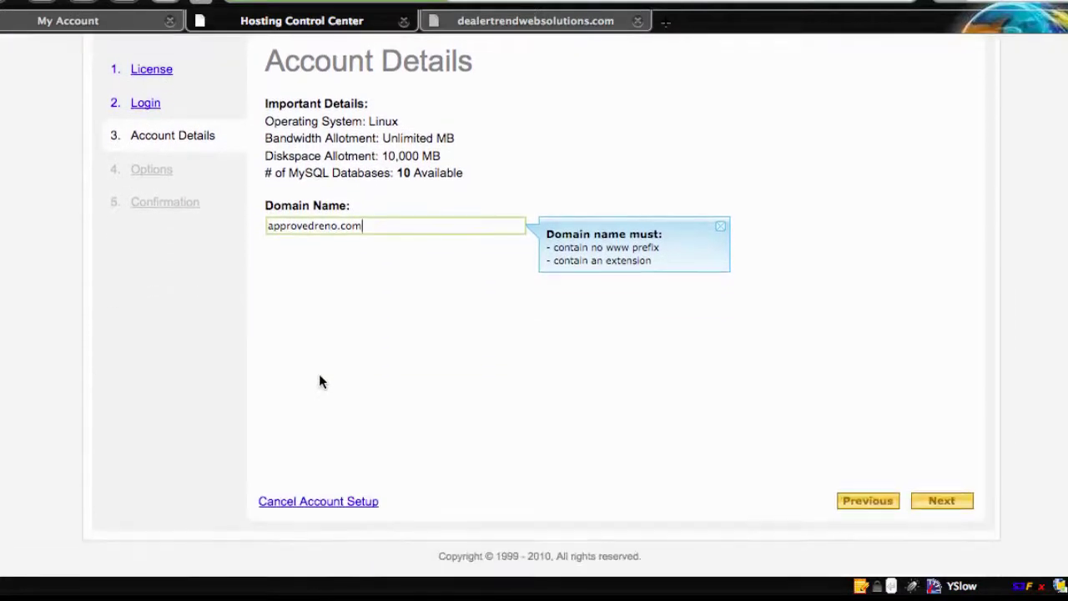
pyautogui.click(934, 504)
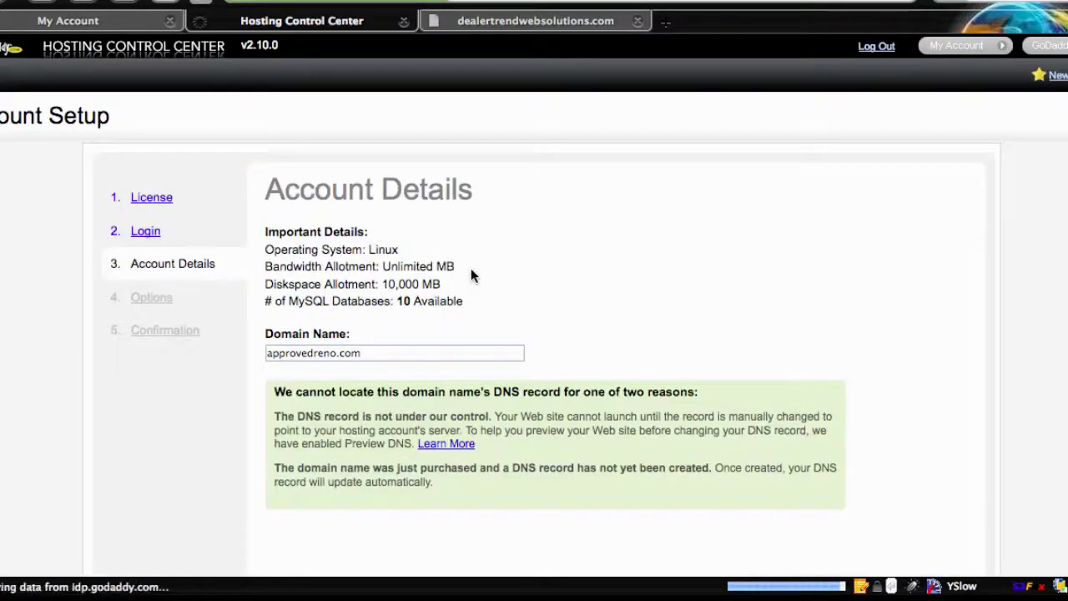
pyautogui.scroll(-3, 472, 271)
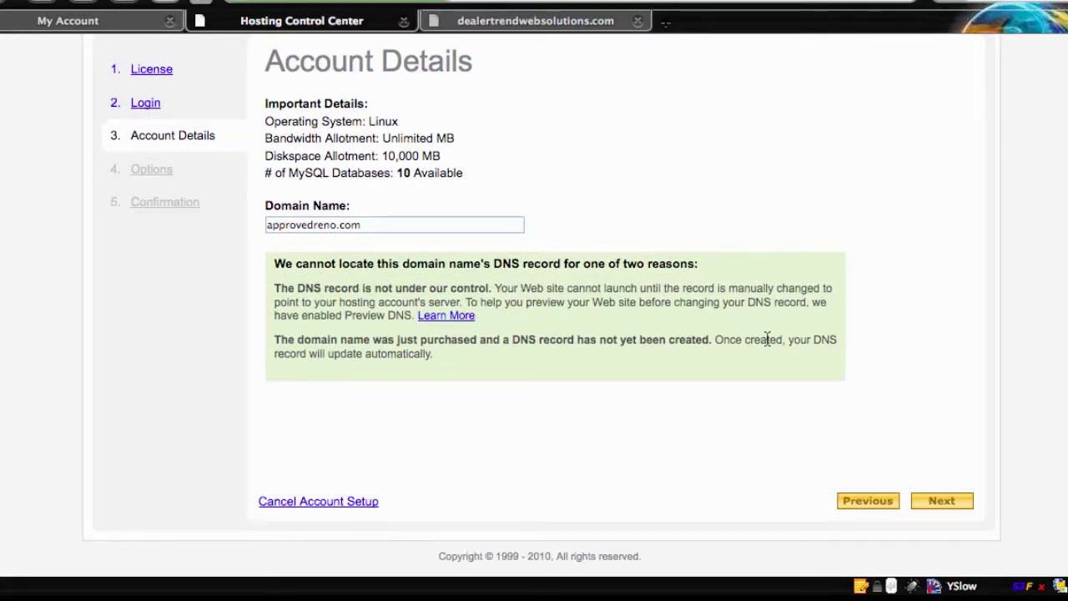
pyautogui.click(948, 509)
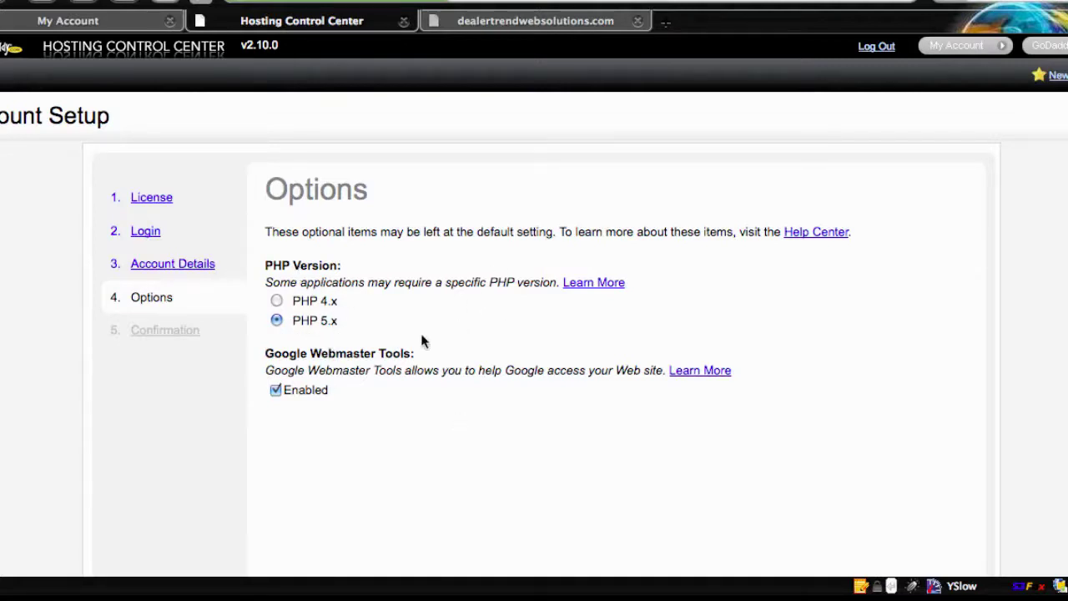
# - Accept the PHP 5.x and Google Webmaster Tools Enabled defaults and advance to Confirmation
pyautogui.scroll(-3, 421, 340)
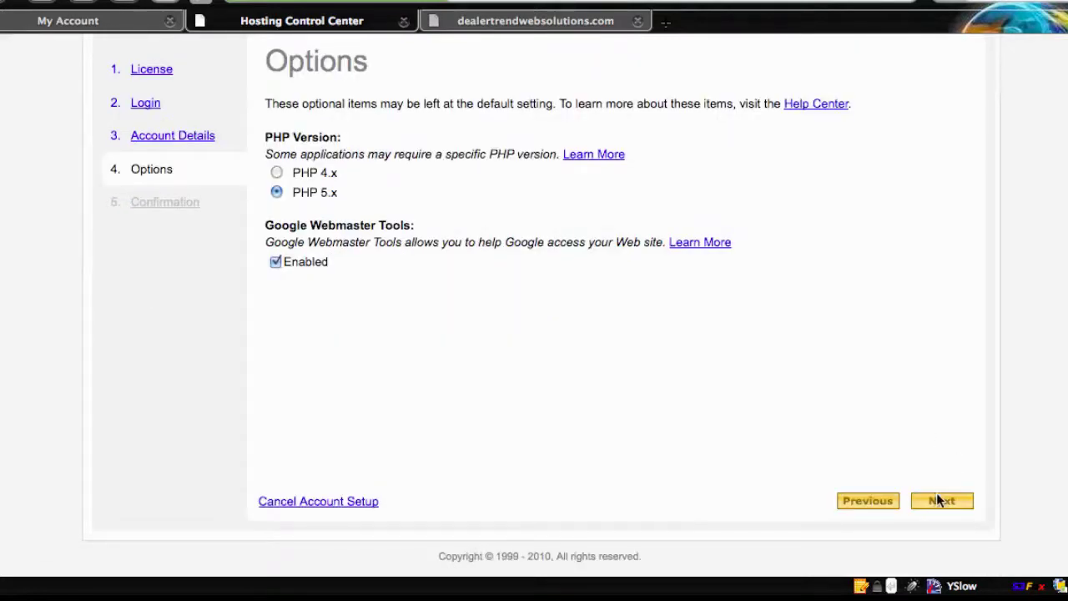
pyautogui.click(937, 504)
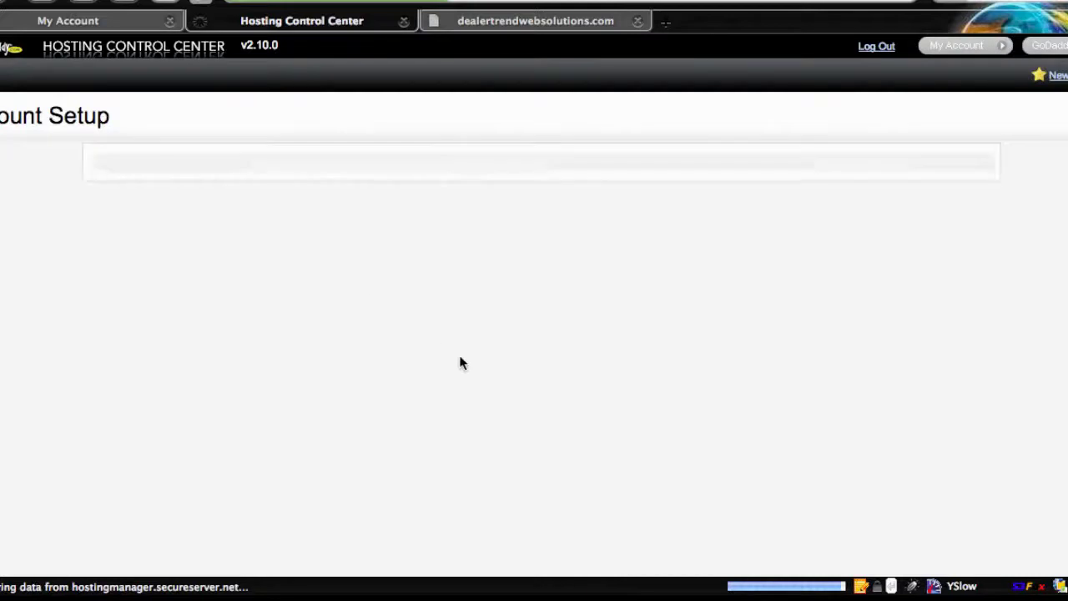
pyautogui.scroll(-2, 460, 363)
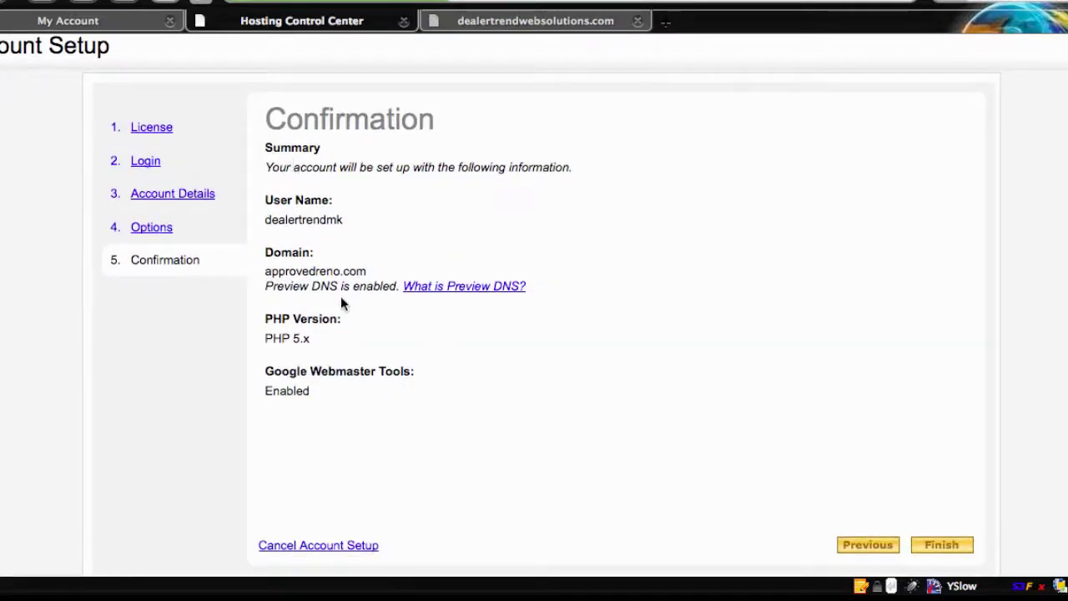
# - Review the approvedreno.com confirmation summary and finish the hosting account setup
pyautogui.scroll(-1, 444, 362)
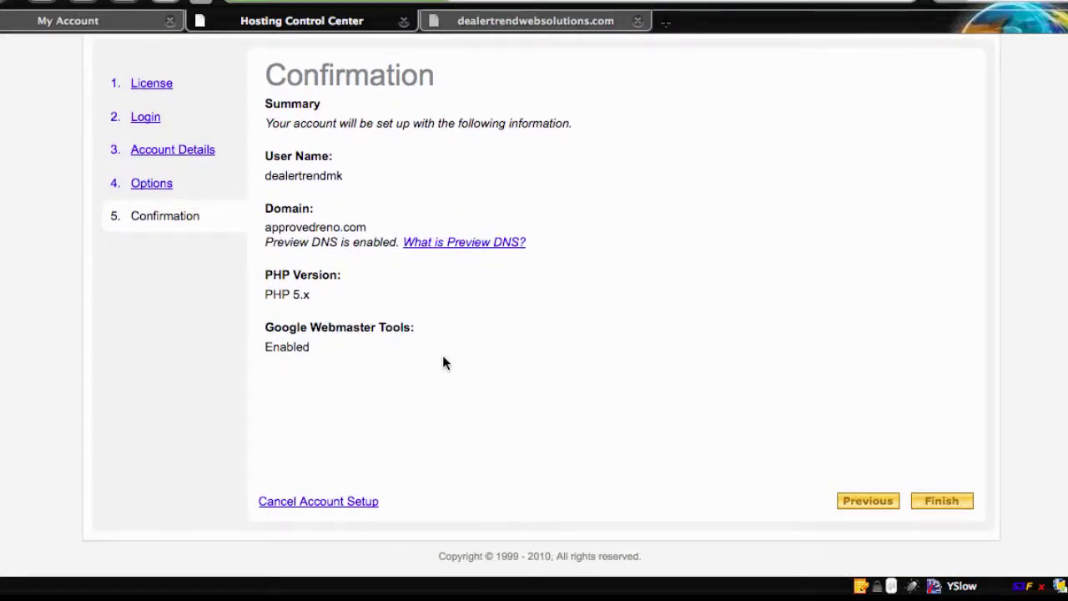
pyautogui.scroll(1, 443, 361)
pyautogui.click(930, 523)
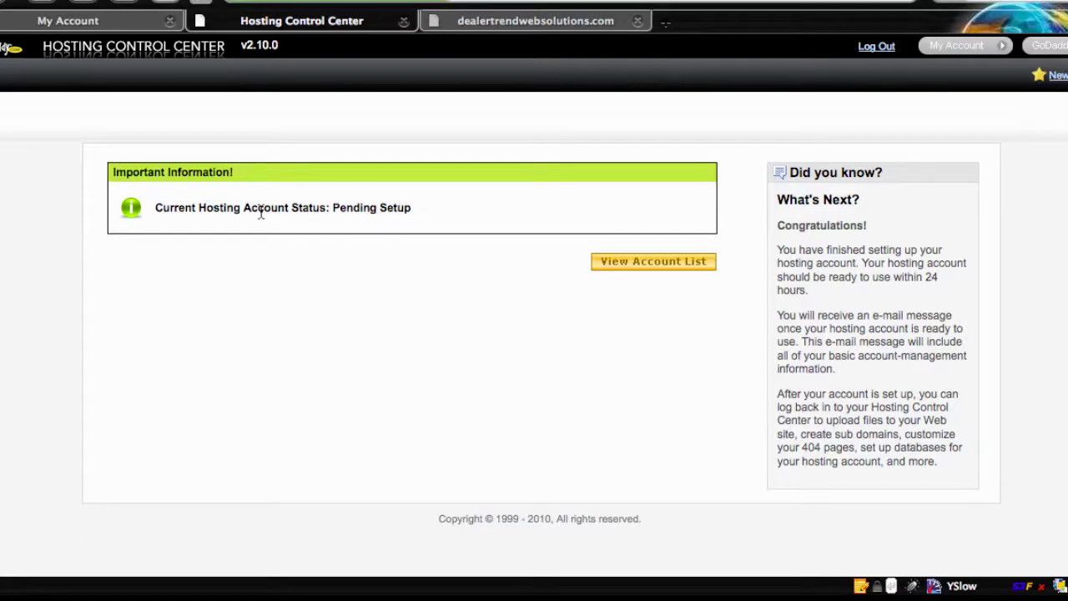
# - Show the hosting Account List with approvedreno.com on Linux, status Pending Setup
pyautogui.click(644, 271)
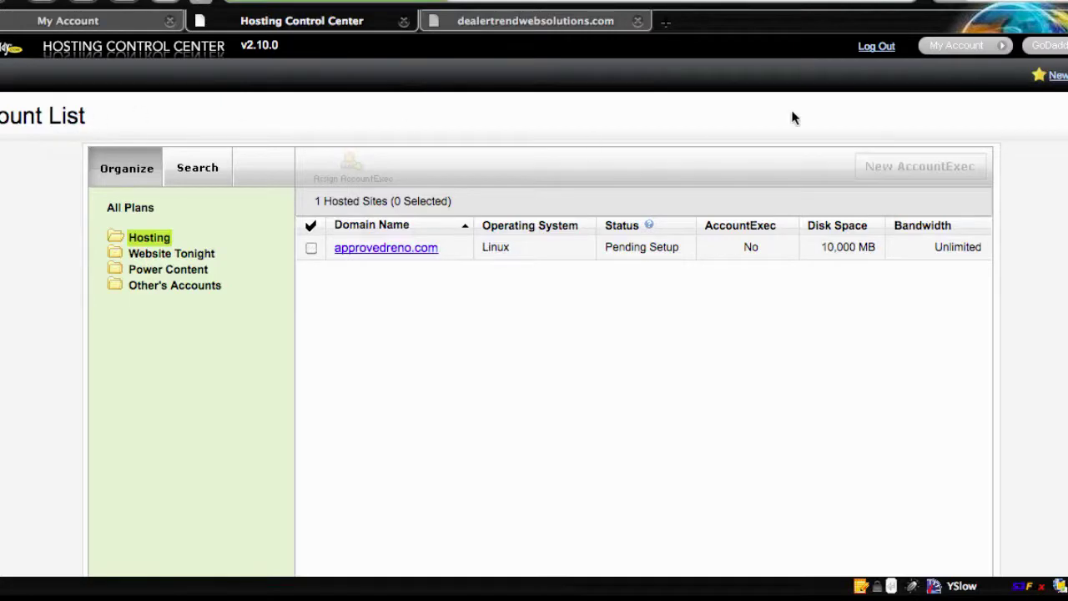
# - From the My Account page, launch the hosting control center for approvedreno.com again in a new tab
pyautogui.click(56, 28)
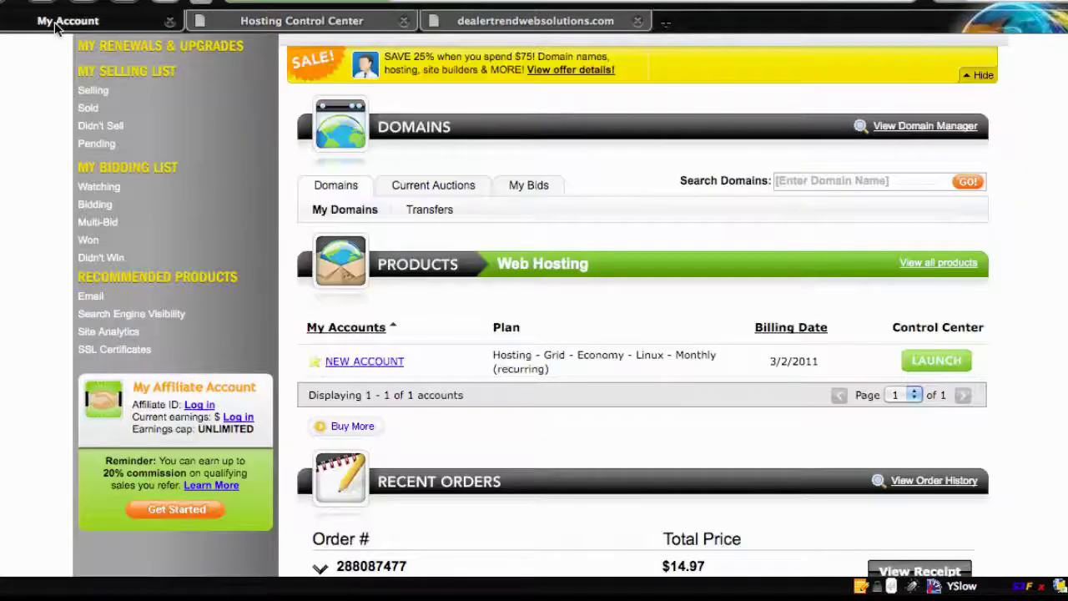
pyautogui.scroll(5, 352, 241)
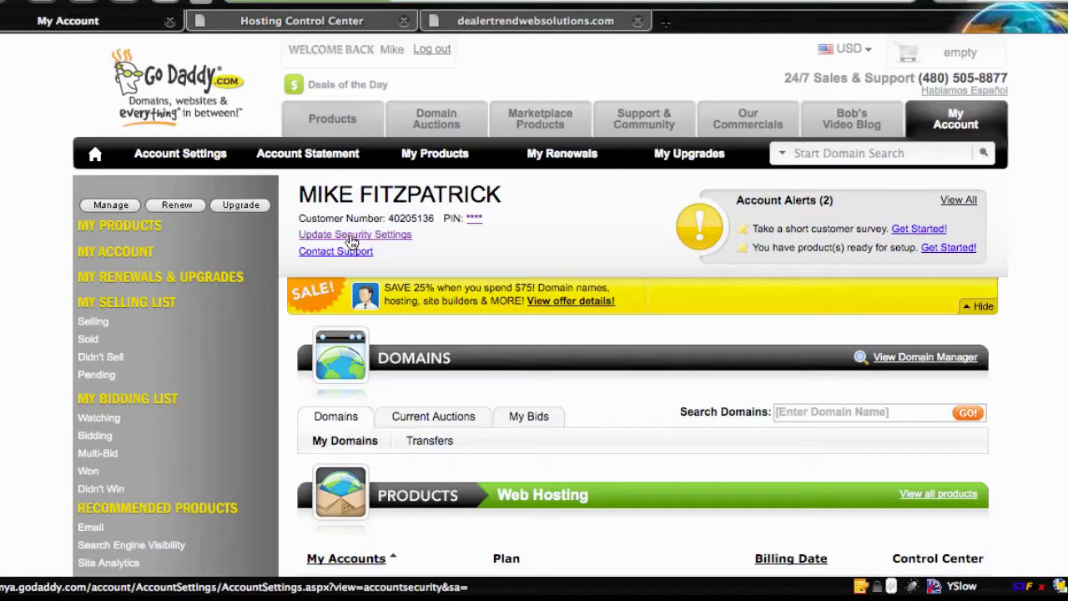
pyautogui.scroll(-5, 348, 233)
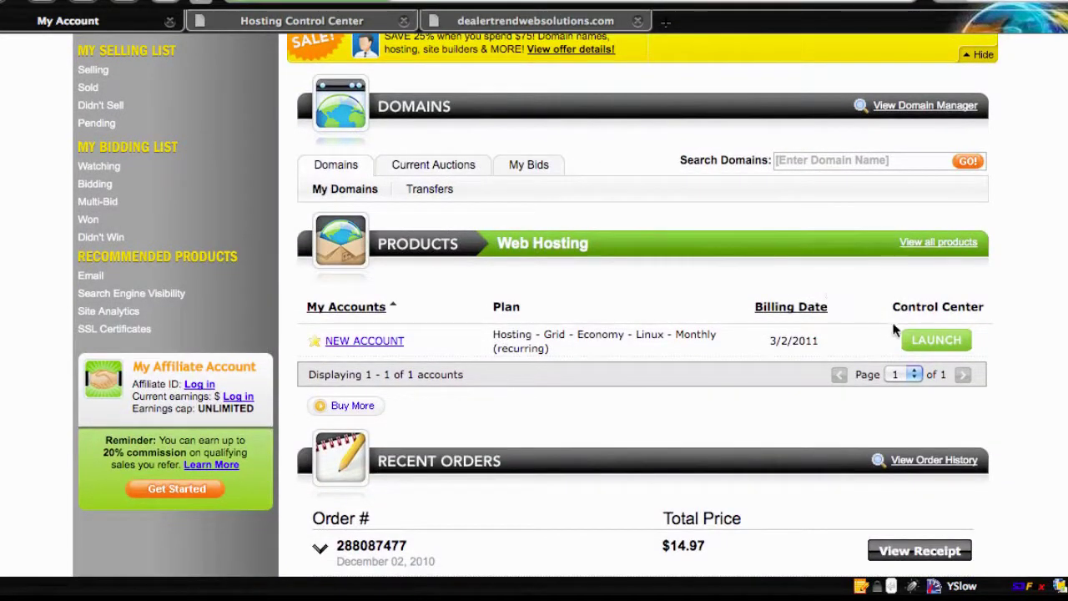
pyautogui.click(915, 340)
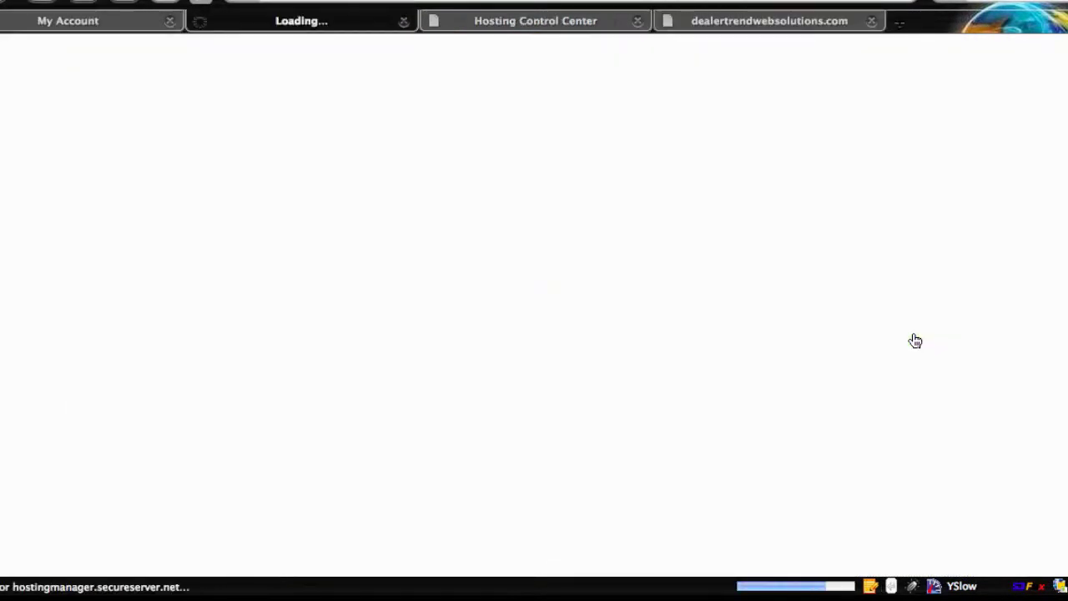